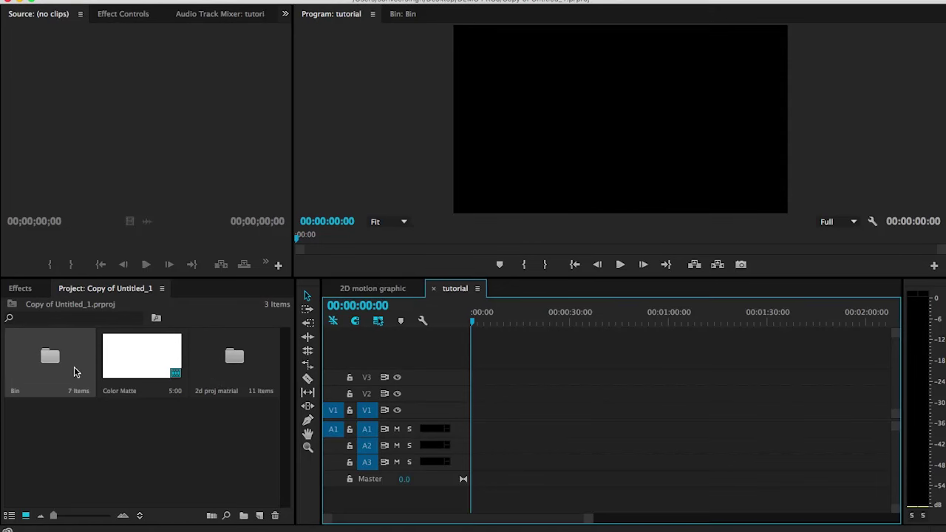
- Add a new bin to the Project panel, name it 'croma', and open it in its own window
left_click(74, 371)
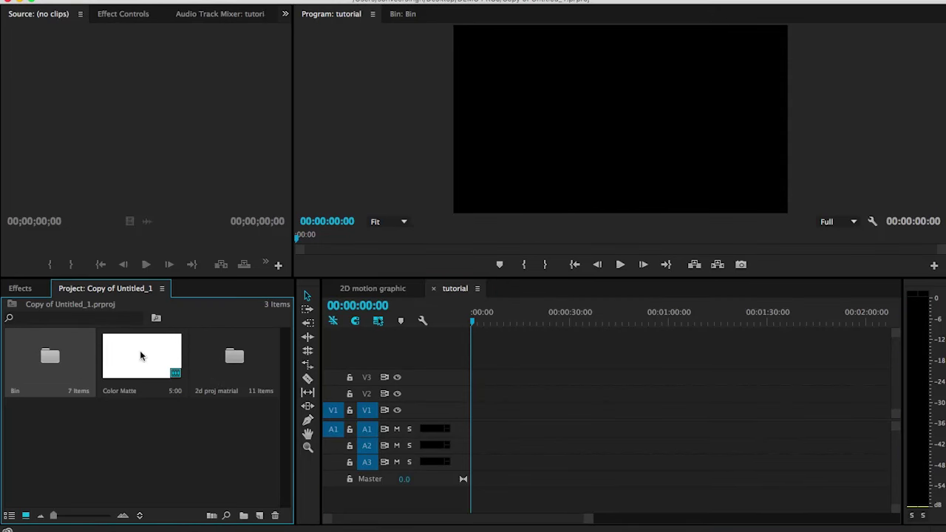
left_click(244, 517)
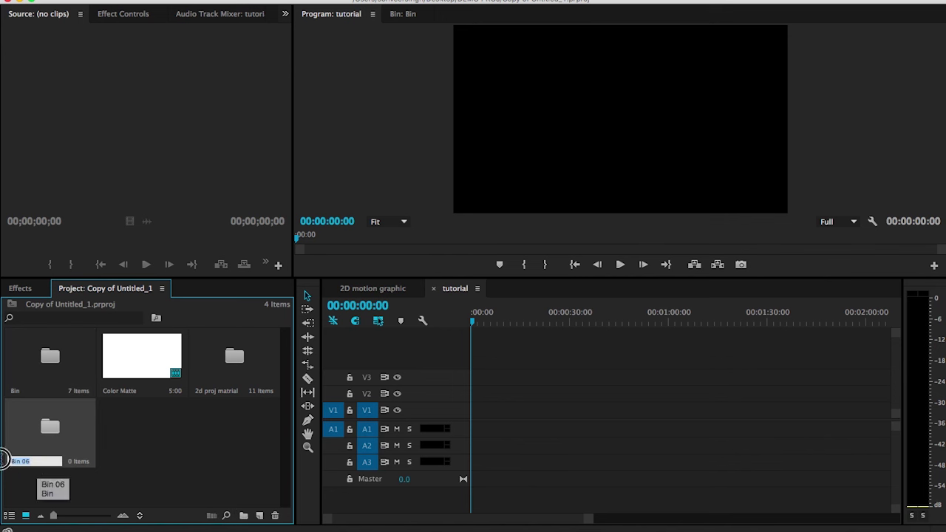
type("d")
key("Tab")
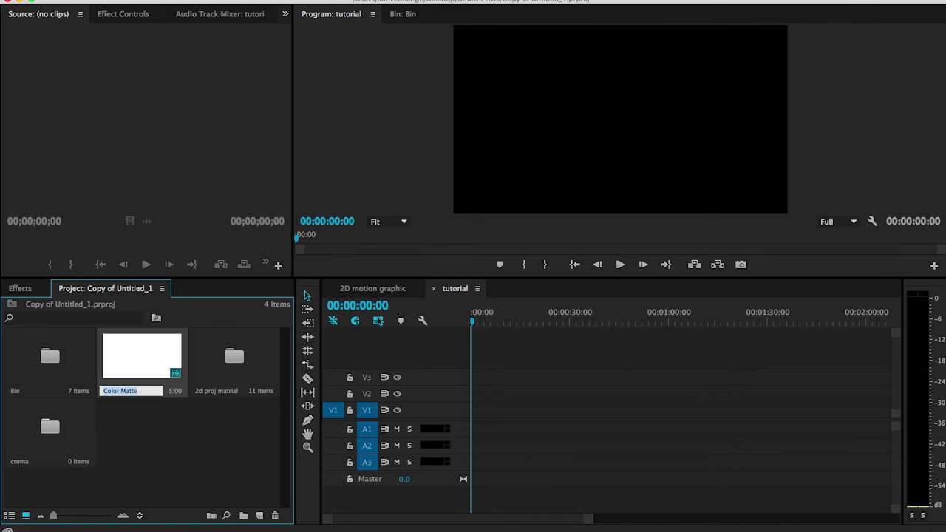
double_click(34, 442)
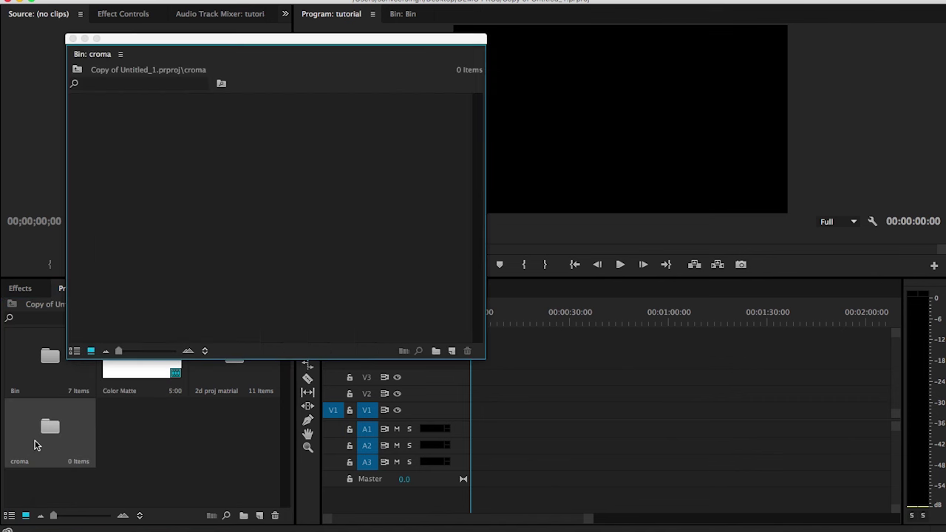
- Import the green-screen presenter MP4 from the Desktop into the croma bin
double_click(224, 173)
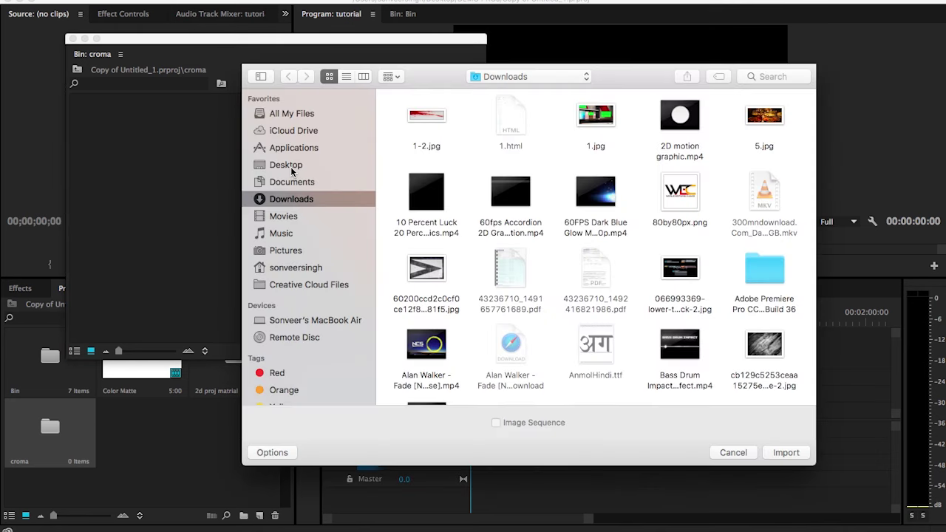
left_click(294, 168)
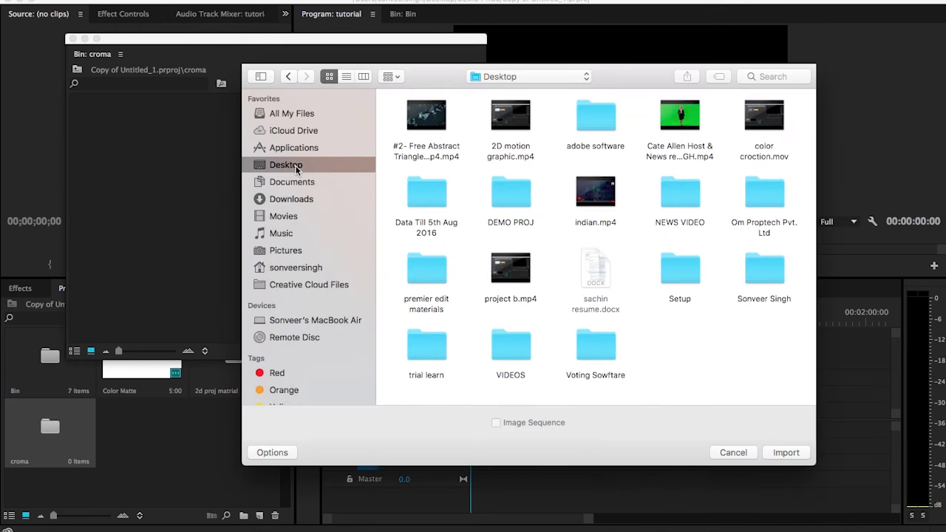
left_click(685, 127)
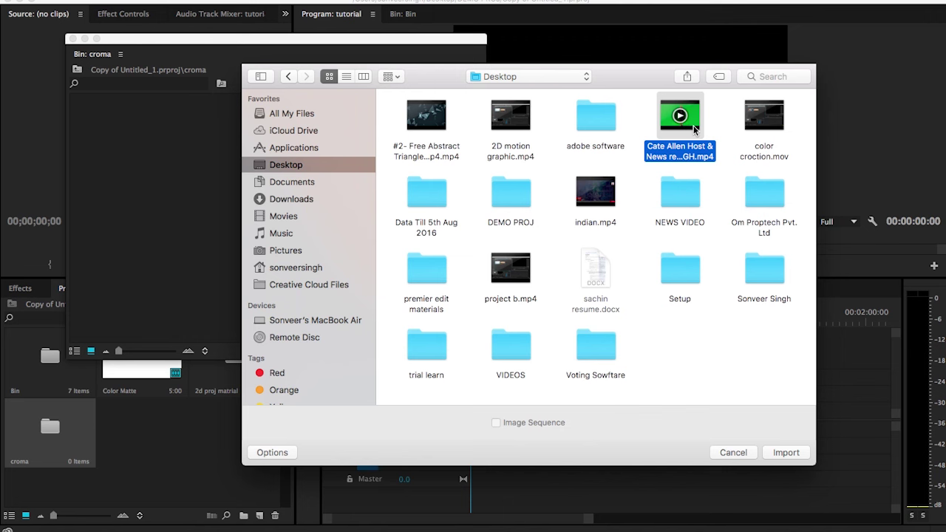
key("Left")
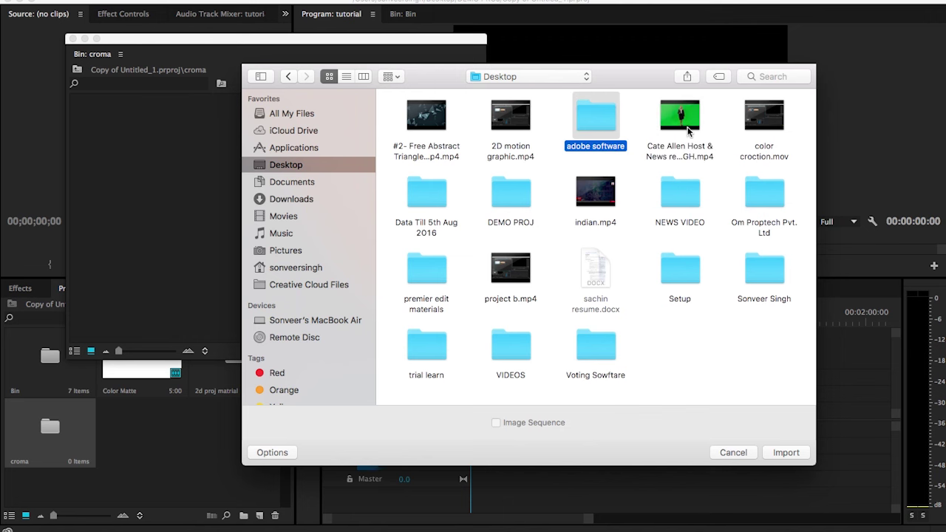
left_click(689, 131)
left_click(784, 453)
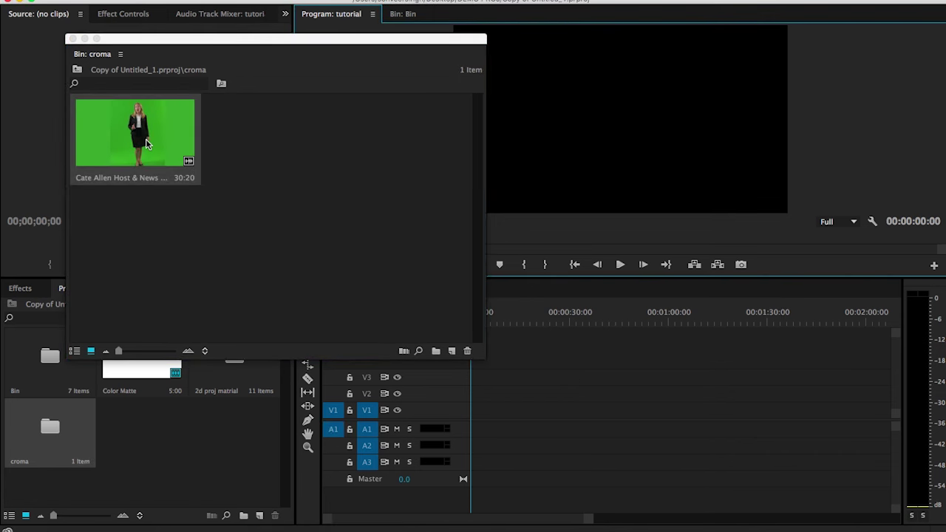
left_click_drag(145, 143, 494, 421)
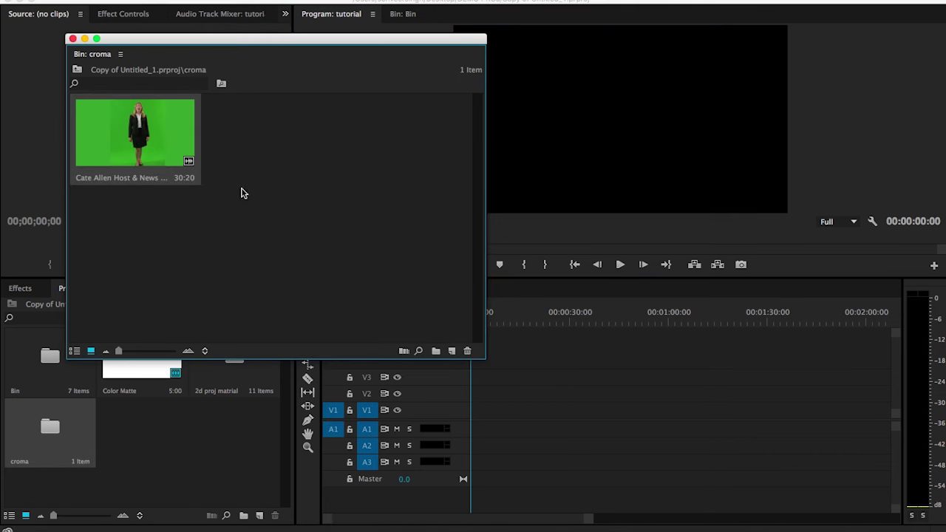
- Drop the presenter clip onto V1/A1, change the sequence to match it, and close the bin window
mouse_move(152, 169)
left_mouse_down()
mouse_move(516, 402)
mouse_move(459, 412)
left_mouse_up()
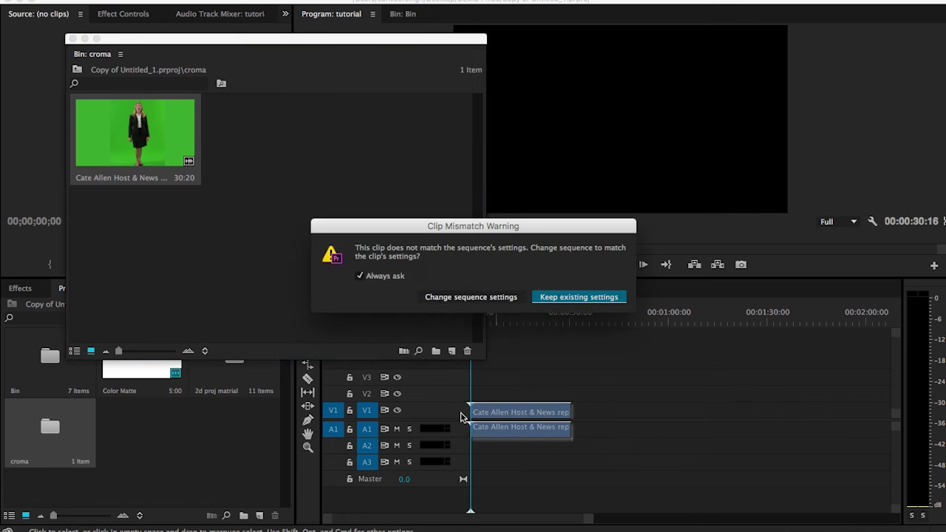
left_click(482, 297)
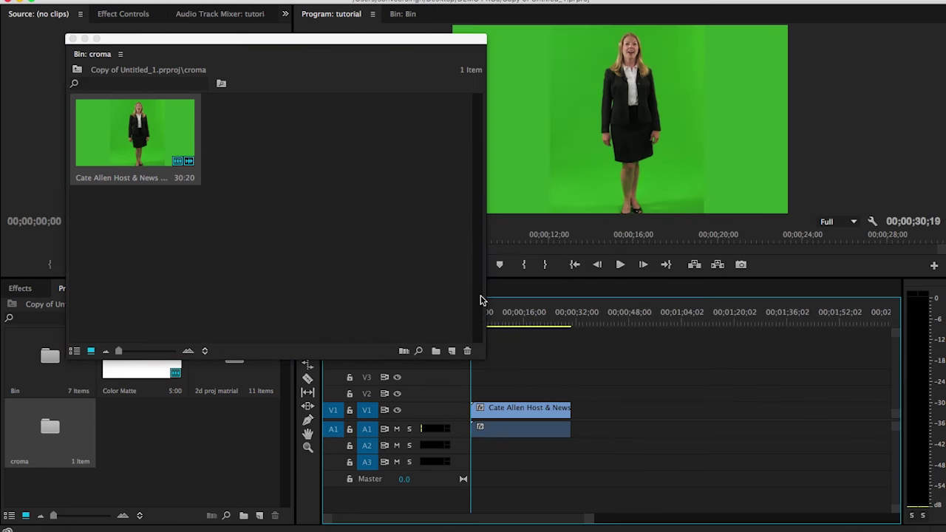
left_click(73, 39)
- Scrub the presenter clip, then enlarge and shrink the Program monitor to leave timeline room
left_click_drag(473, 320, 485, 325)
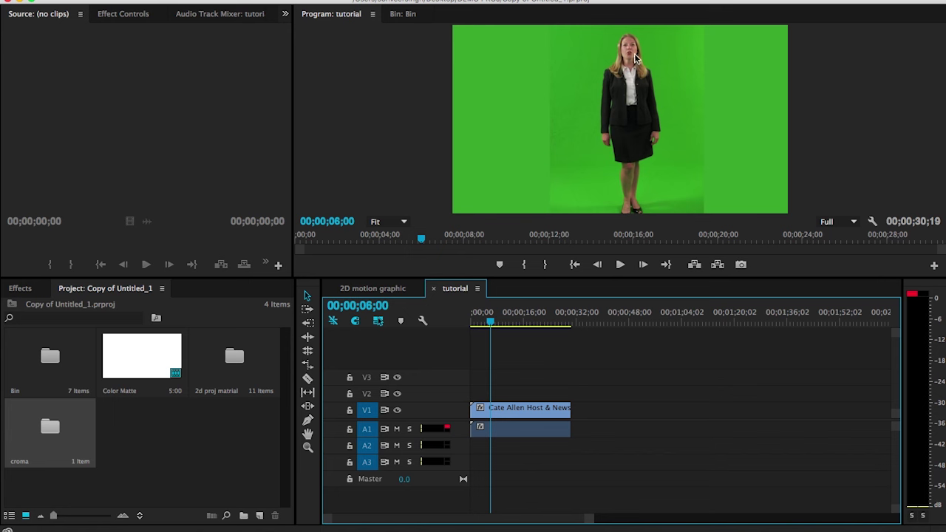
left_click(624, 281)
left_click_drag(625, 281, 637, 453)
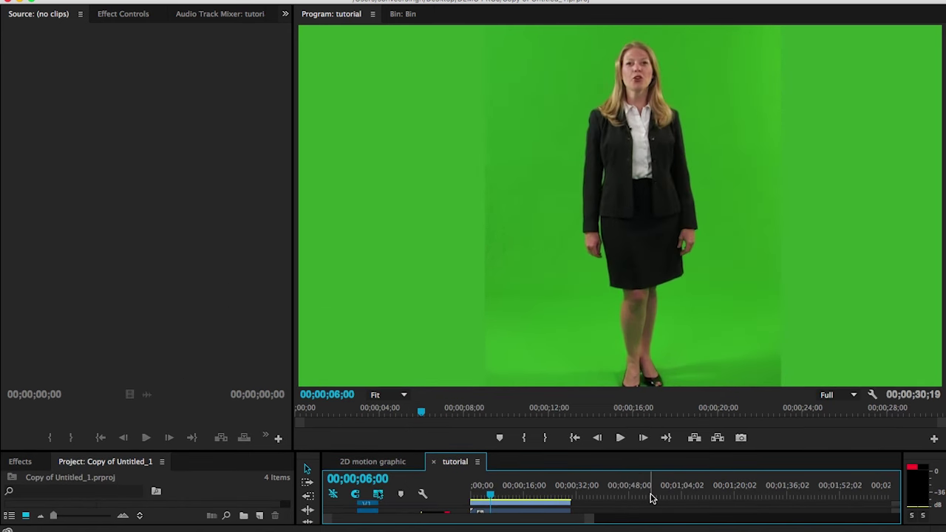
left_click_drag(626, 451, 603, 290)
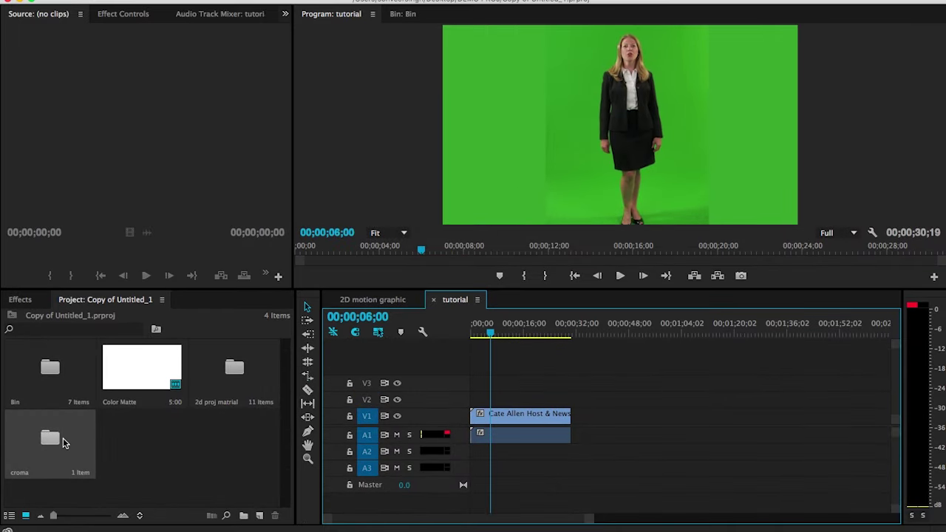
- Import the FREE HD Virtual Studio MP4 into croma and place it after the presenter on V1/A1
double_click(69, 438)
double_click(297, 224)
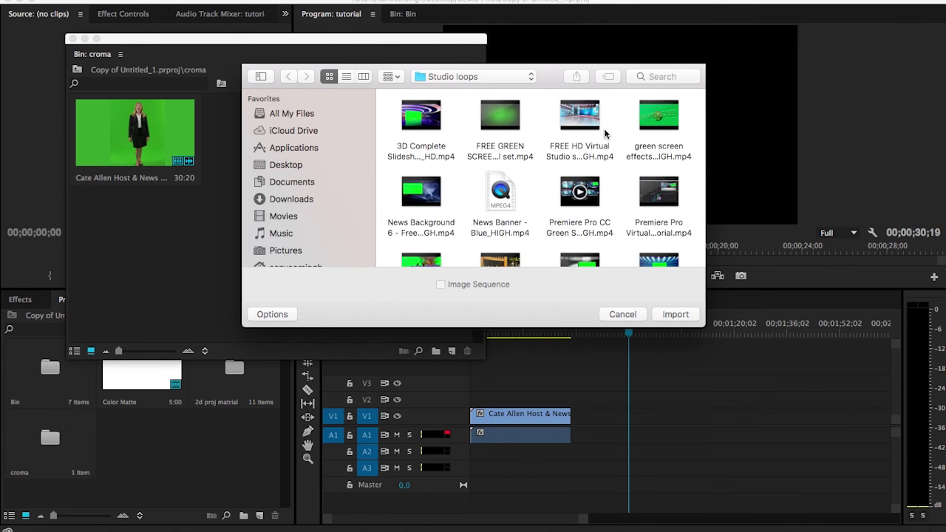
left_click(588, 126)
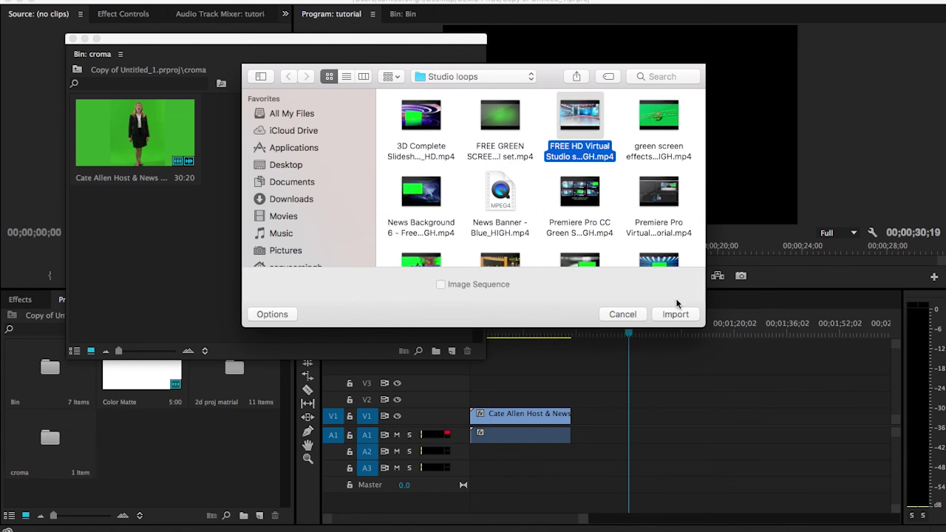
left_click(665, 318)
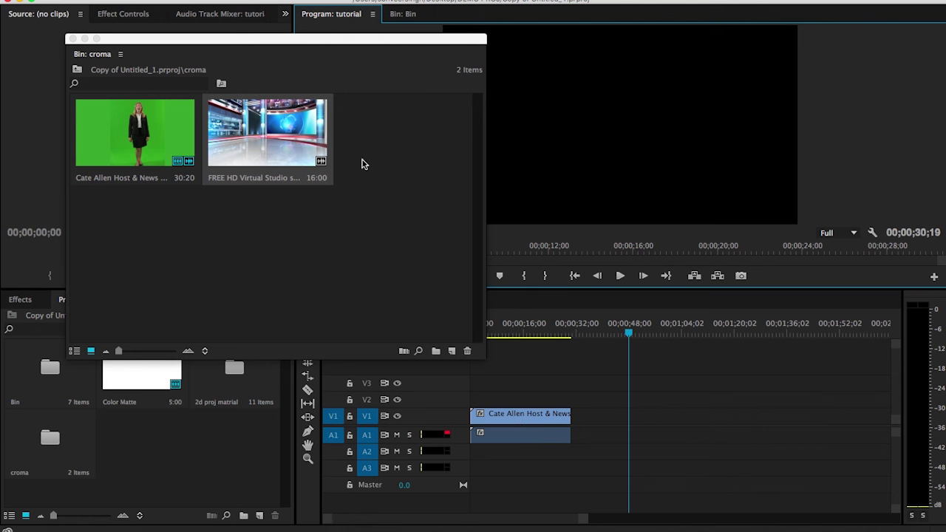
left_click(263, 142)
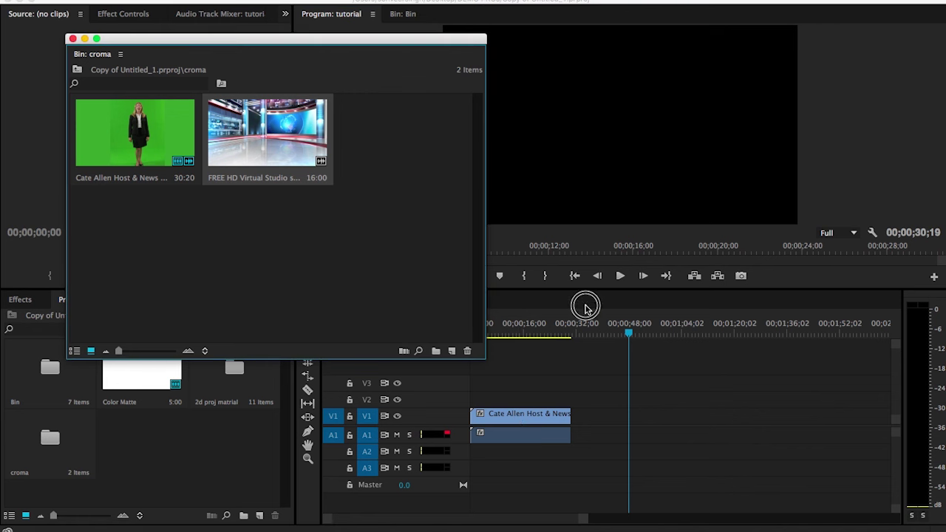
mouse_move(289, 140)
left_mouse_down()
mouse_move(656, 425)
mouse_move(613, 423)
left_mouse_up()
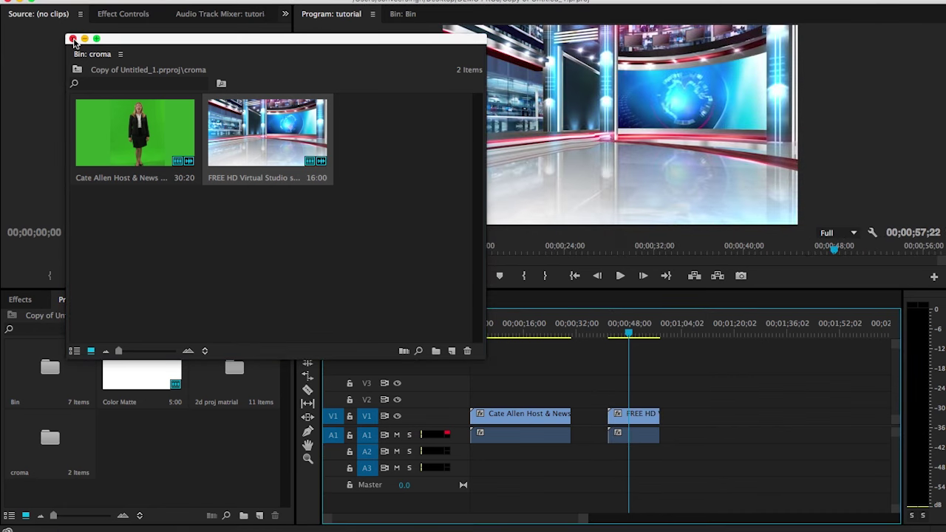
- Unlink and delete the studio clip's audio, lift the presenter to V2, and move the studio clip to V1's start
left_click(71, 38)
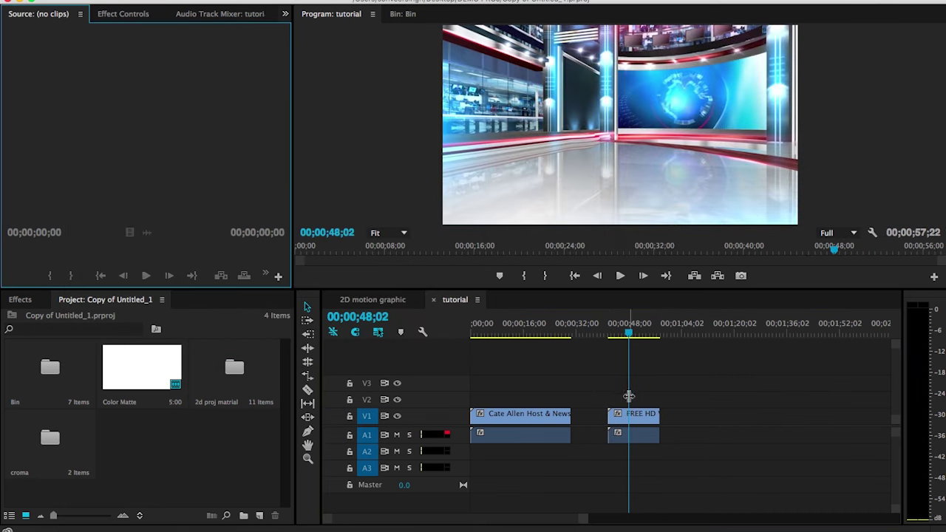
double_click(643, 438)
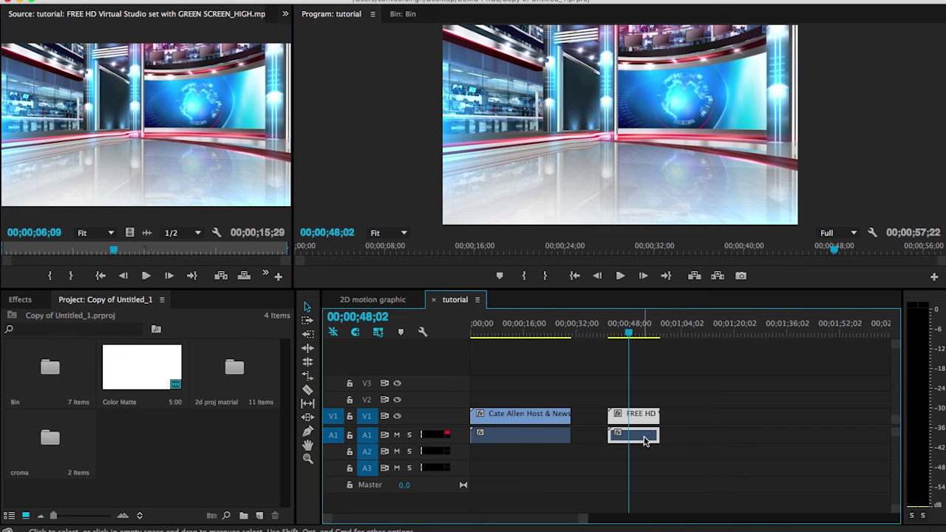
right_click(643, 438)
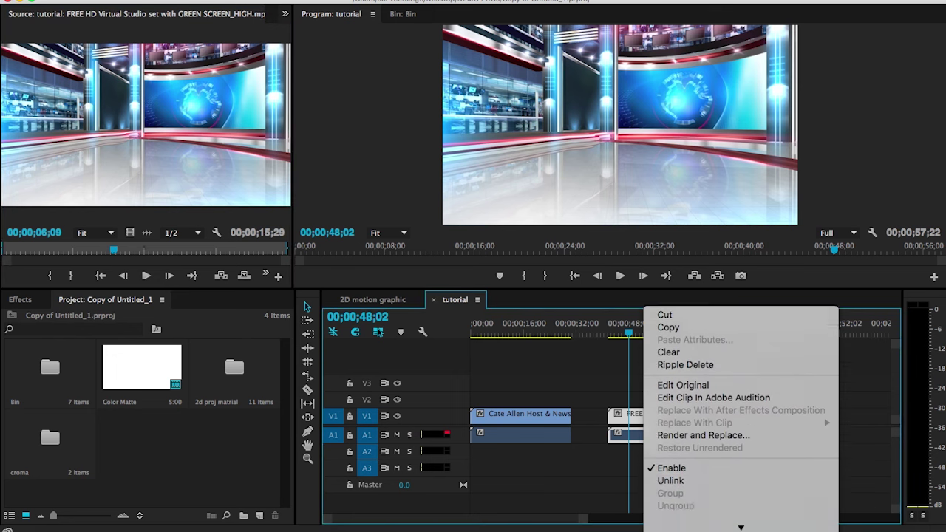
left_click(690, 433)
left_click(647, 442)
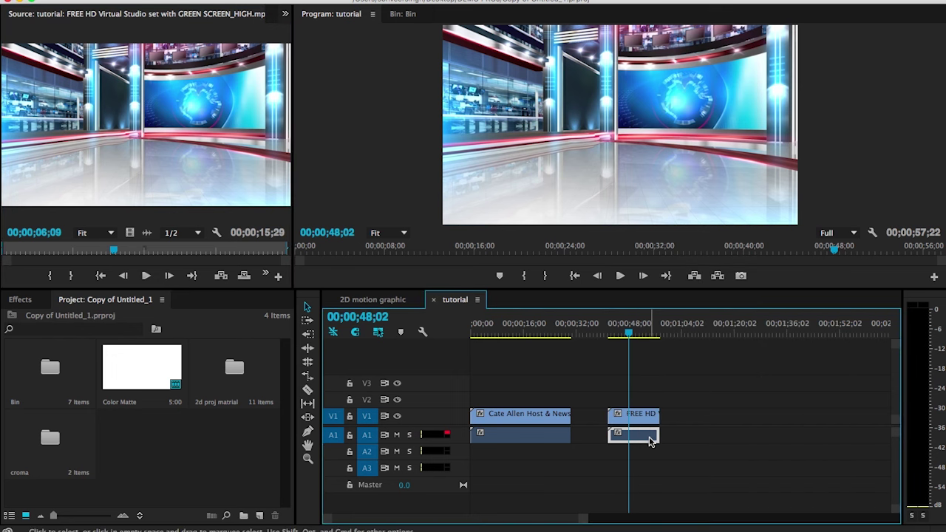
key("Delete")
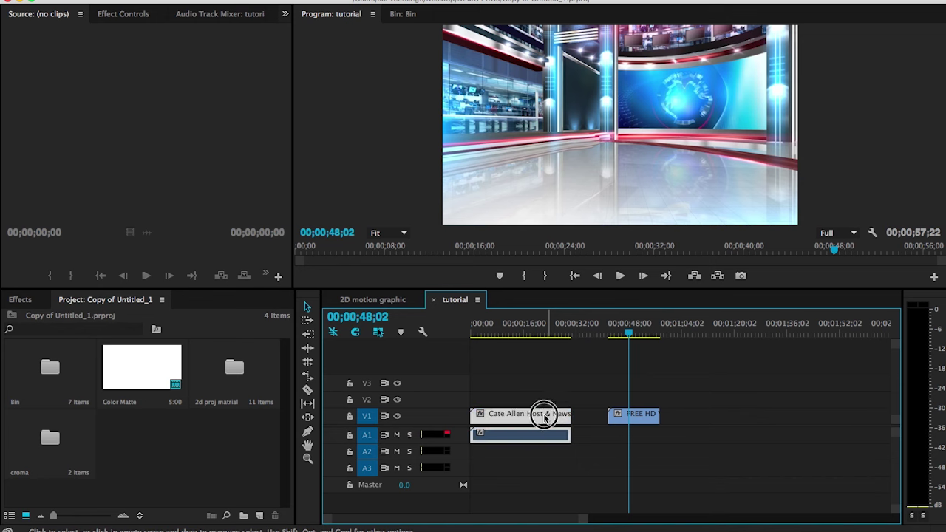
left_click_drag(547, 418, 546, 402)
left_click_drag(639, 419, 495, 418)
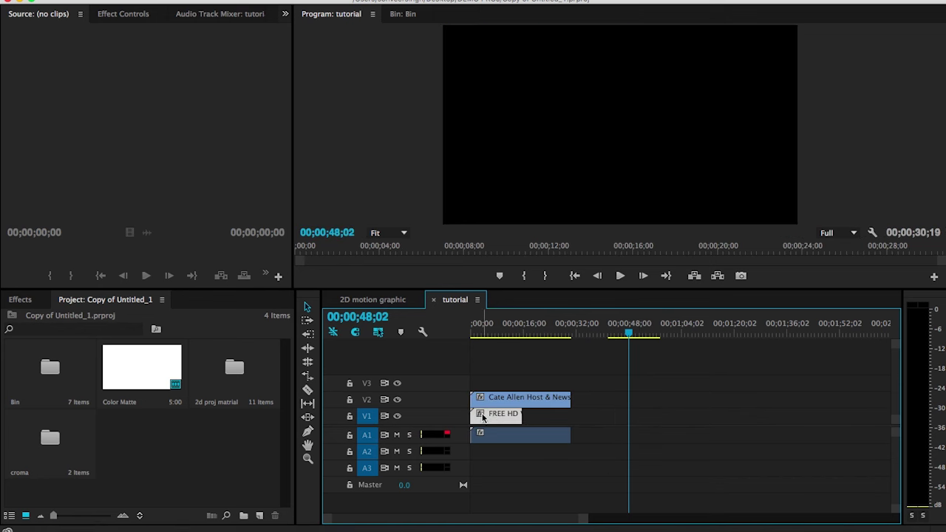
- Extend the studio clip's end, paste a second copy after it on V1, and trim it to the presenter's length
left_click(491, 329)
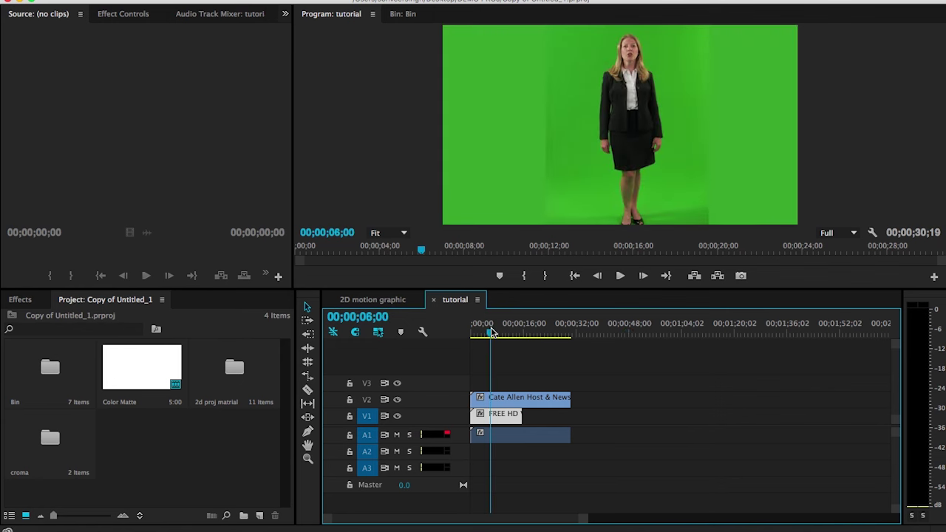
left_click_drag(522, 414, 596, 413)
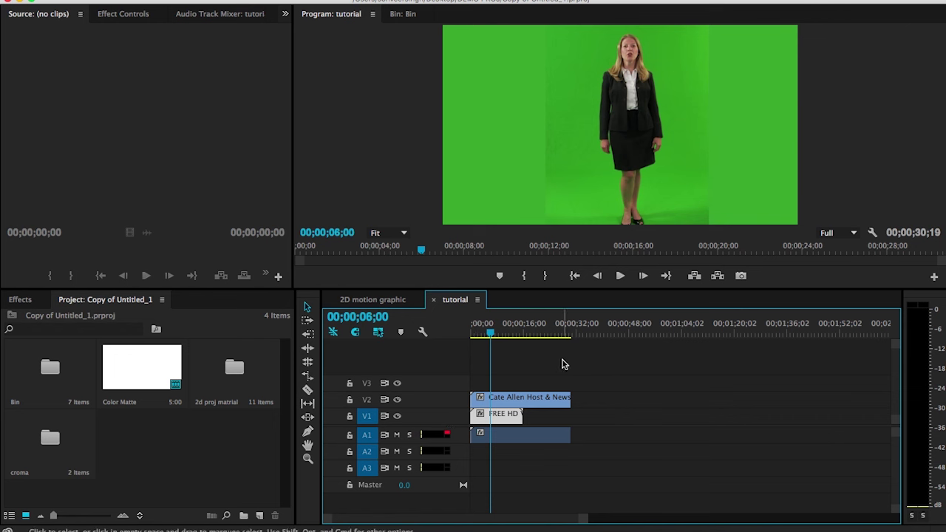
key("Up")
key("Down")
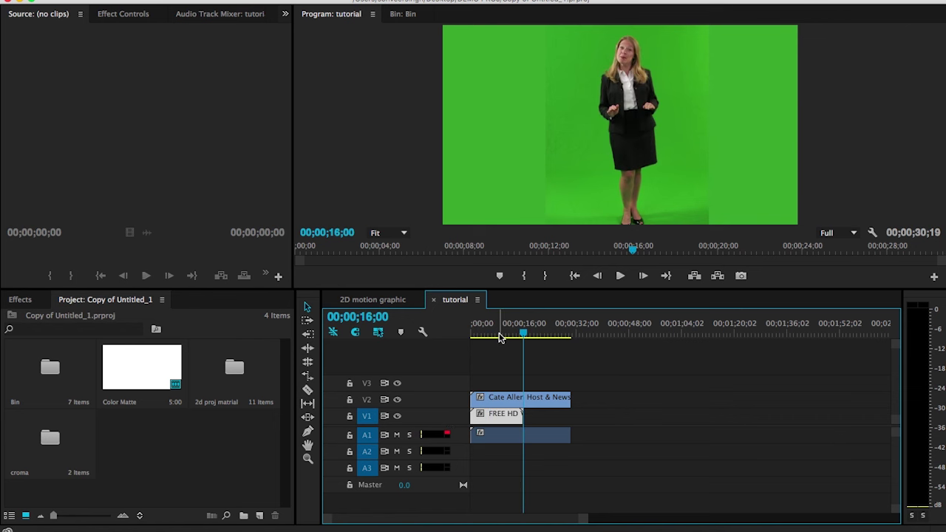
key("ctrl+v")
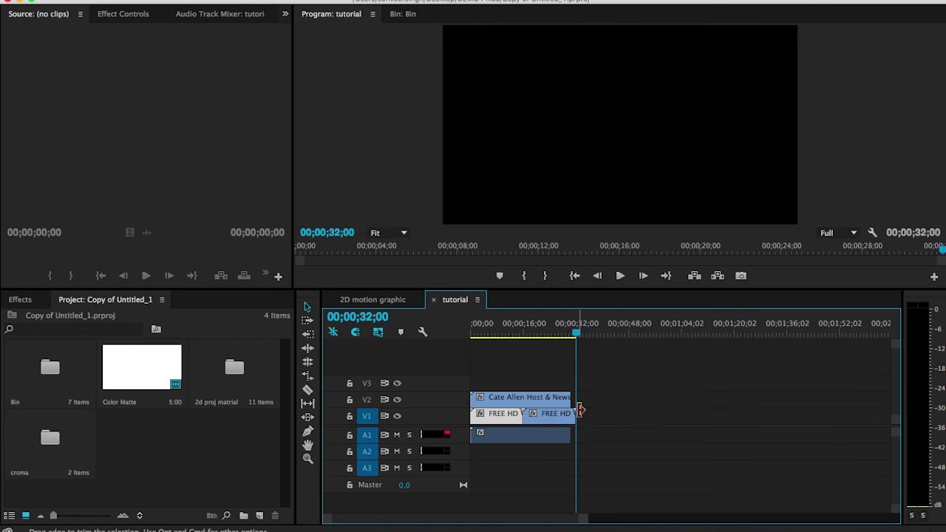
left_click_drag(571, 413, 567, 413)
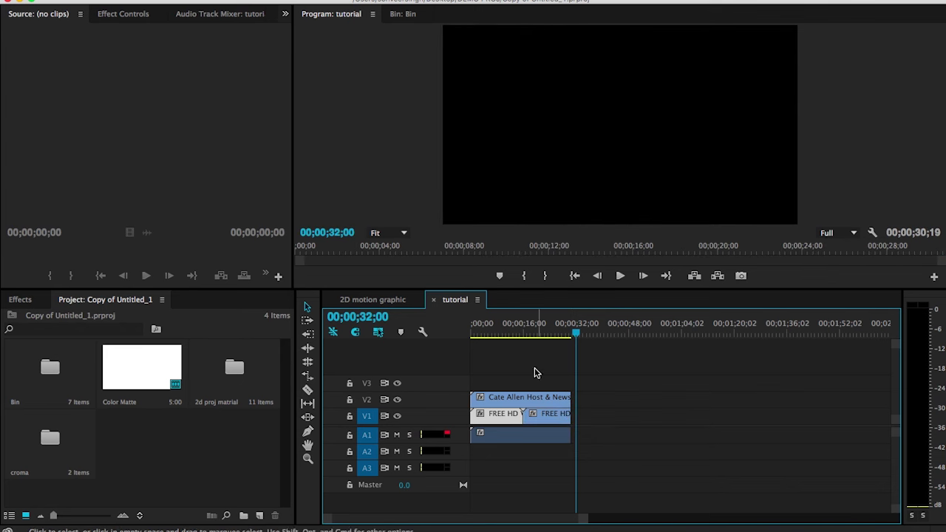
left_click(527, 333)
left_click(528, 334)
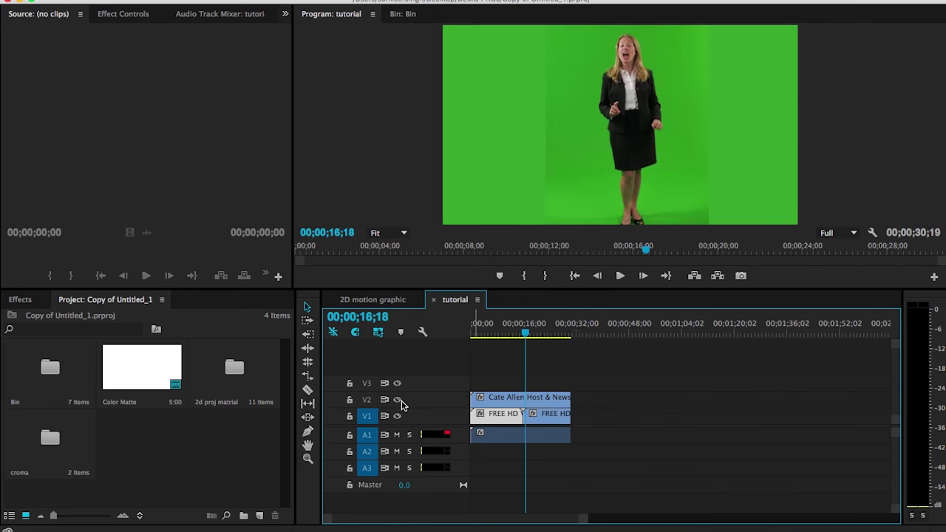
- Toggle V2's visibility off and on to compare the studio background, leaving the presenter visible
left_click(397, 399)
left_click_drag(526, 334, 537, 334)
left_click(496, 334)
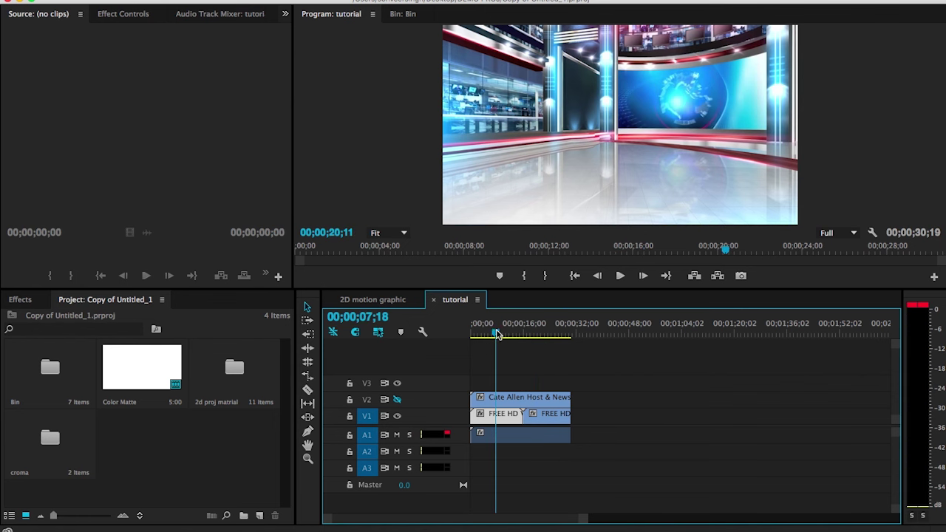
left_click(397, 399)
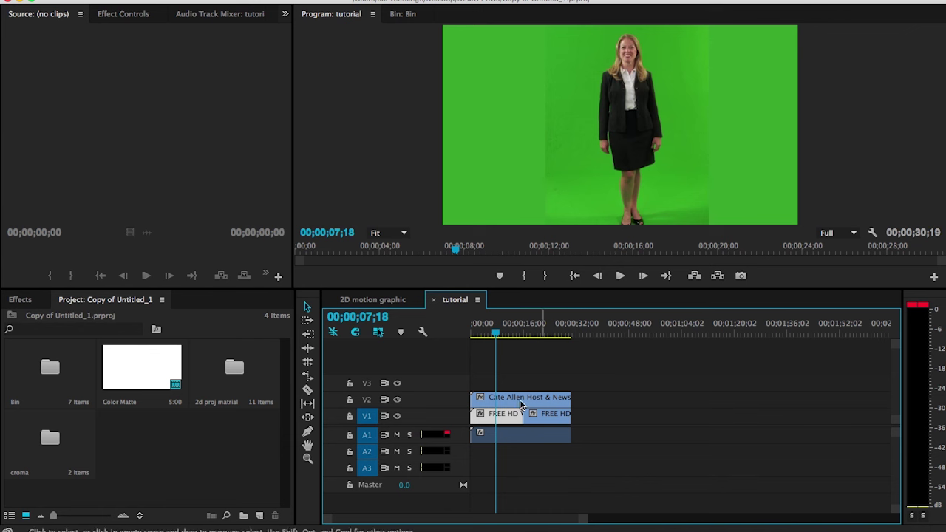
left_click(399, 400)
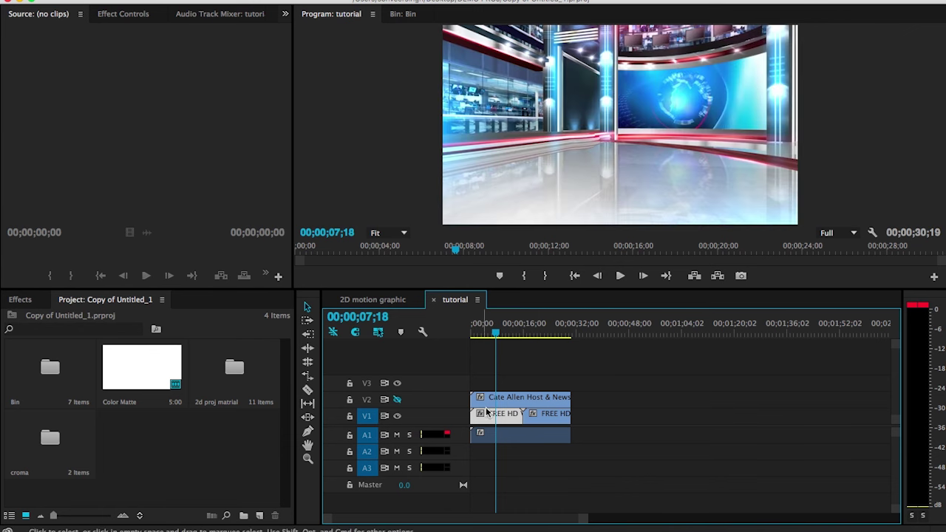
left_click(397, 399)
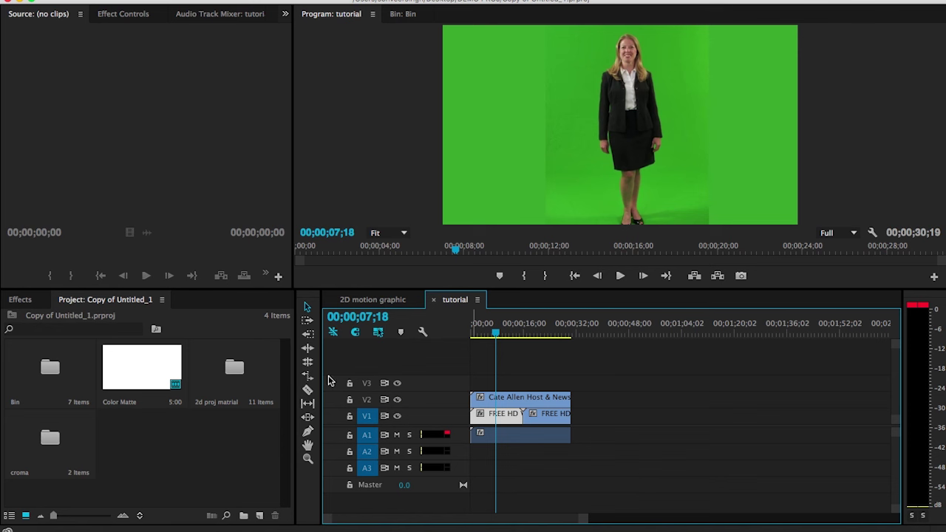
- Search the Effects panel for 'ultr' and drag Ultra Key onto the presenter clip on V2
left_click(20, 300)
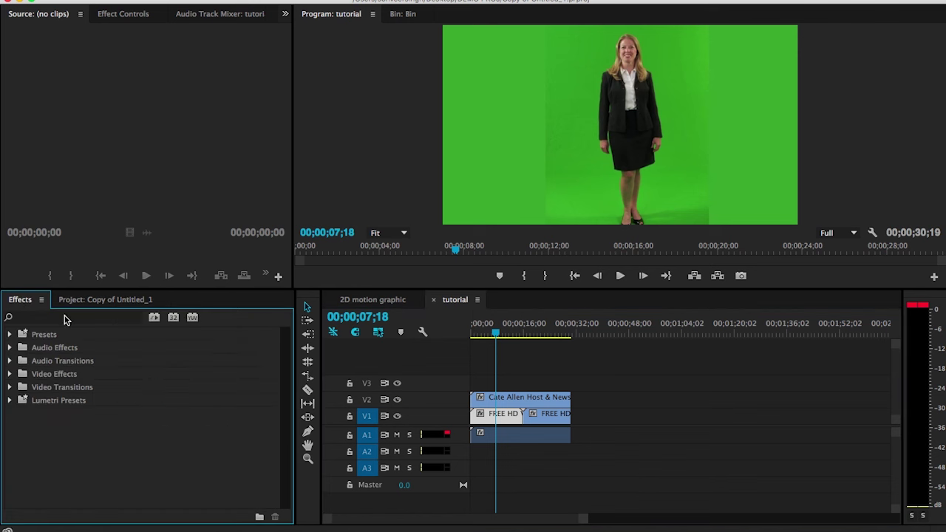
left_click(75, 318)
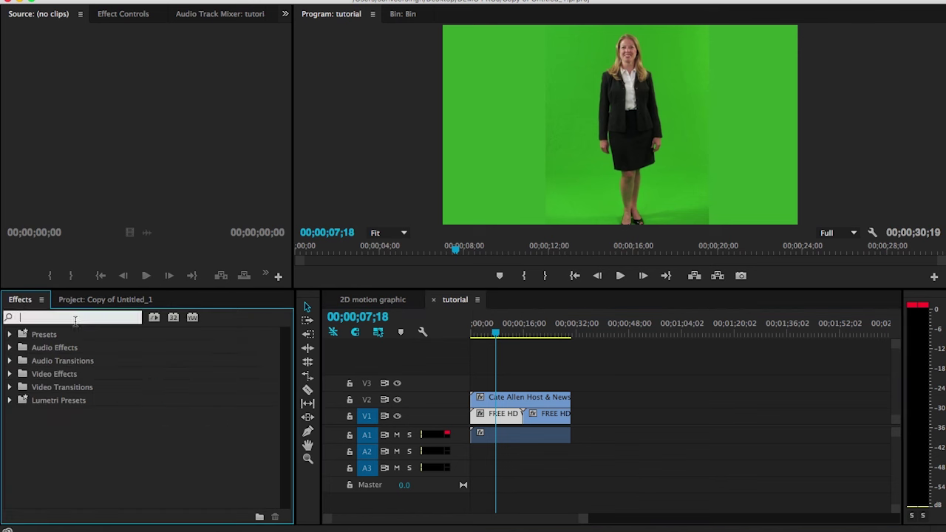
type("ul")
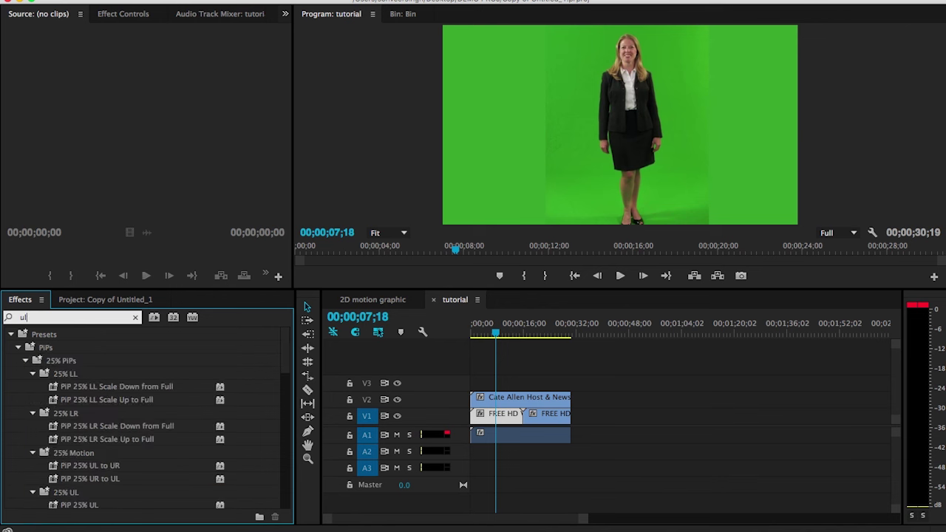
type("tra")
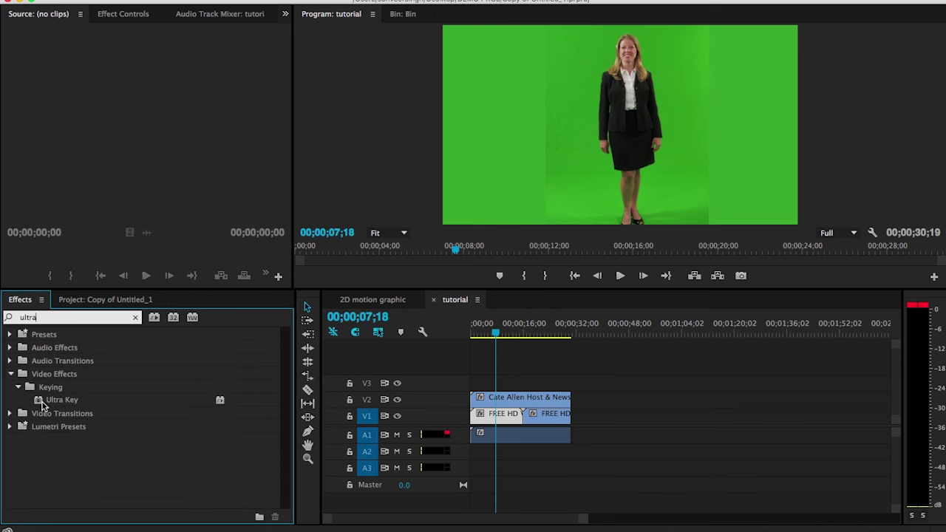
left_click(65, 401)
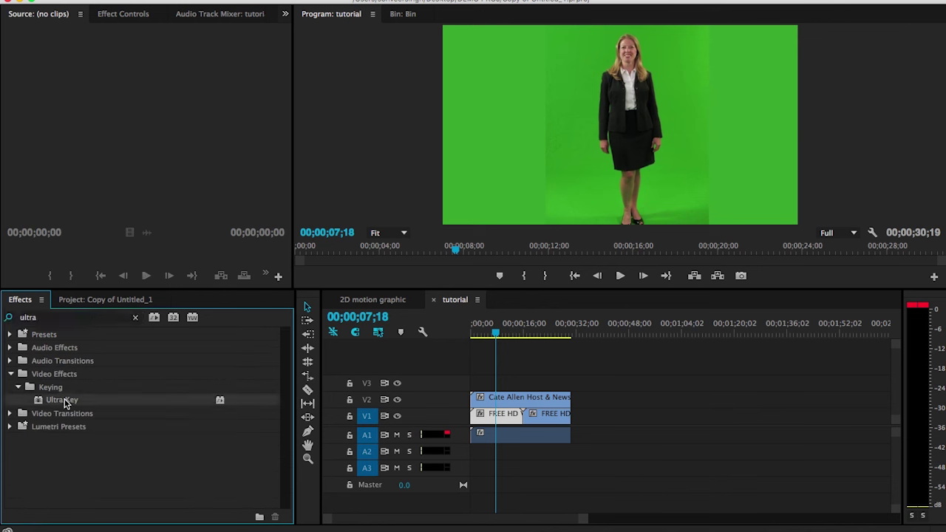
left_click_drag(65, 402, 500, 397)
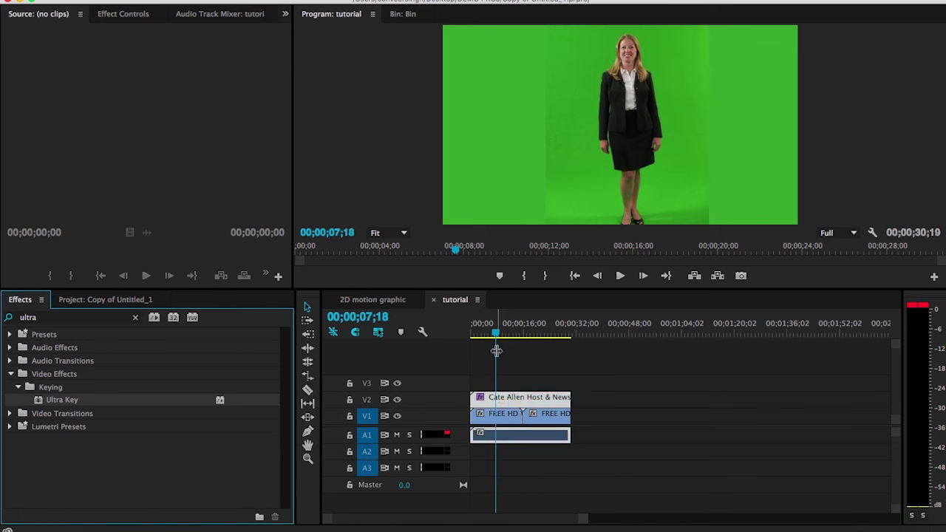
left_click_drag(496, 337, 504, 334)
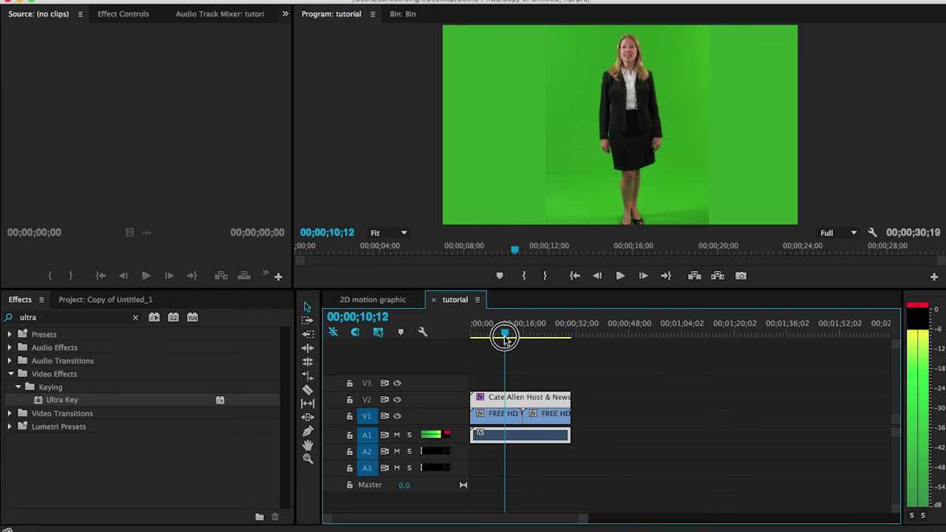
- Hide the V1 studio track and sample the green backdrop with Ultra Key's Key Color eyedropper
left_click(123, 13)
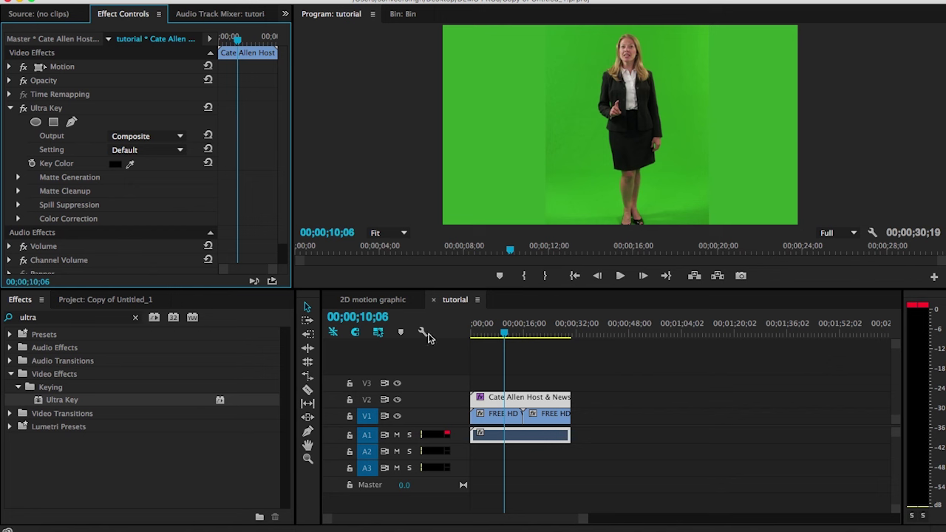
left_click(397, 416)
left_click(494, 178)
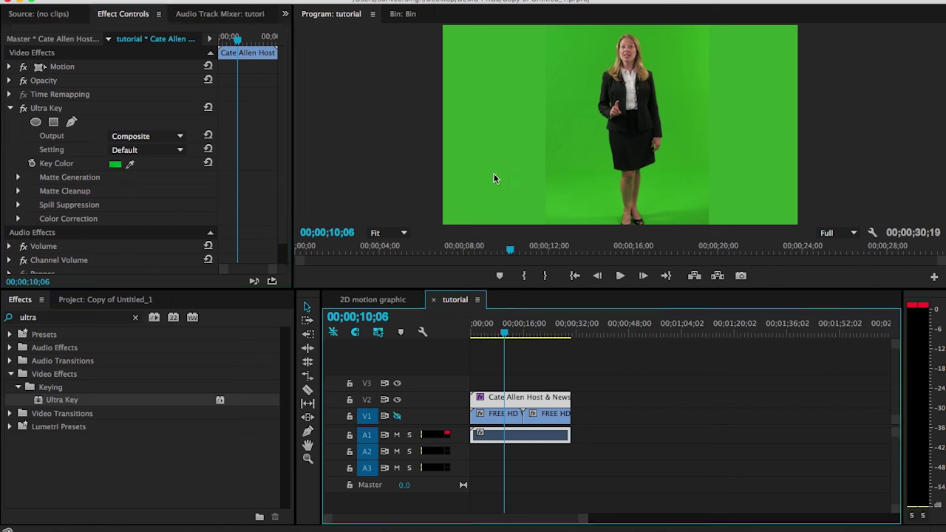
left_click(130, 163)
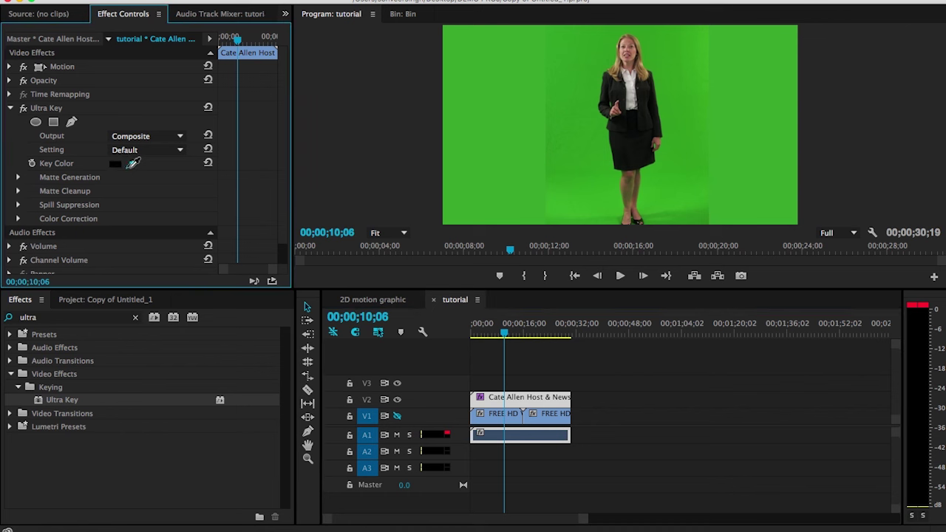
left_click(566, 146)
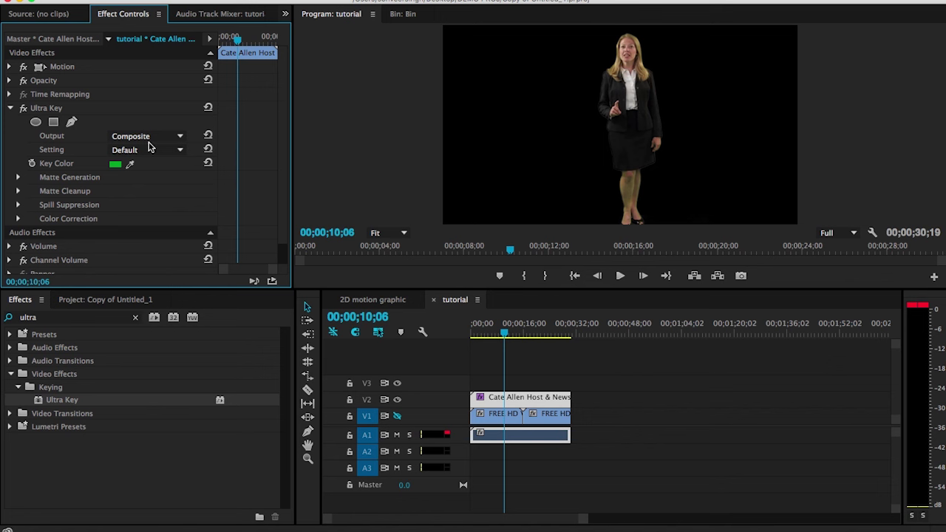
- Set Ultra Key's Output to Alpha Channel and its Setting to Aggressive
left_click(178, 139)
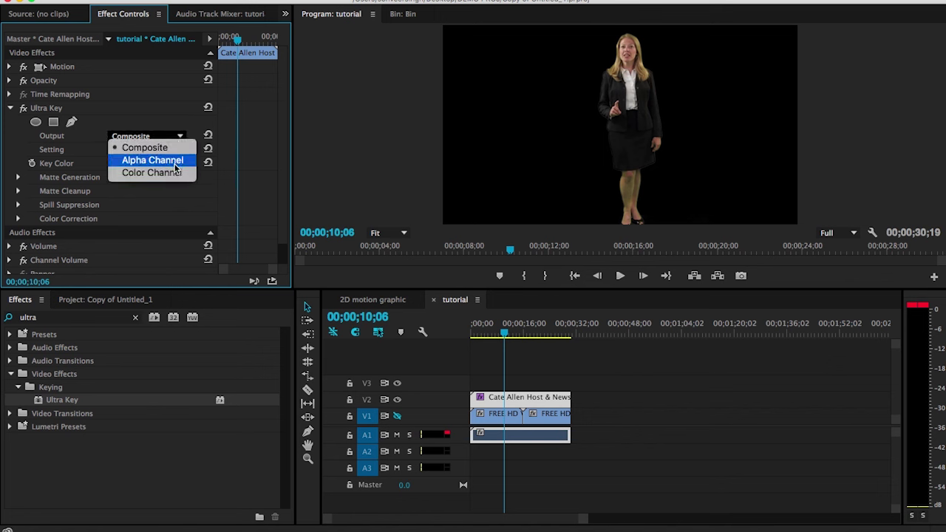
left_click(175, 165)
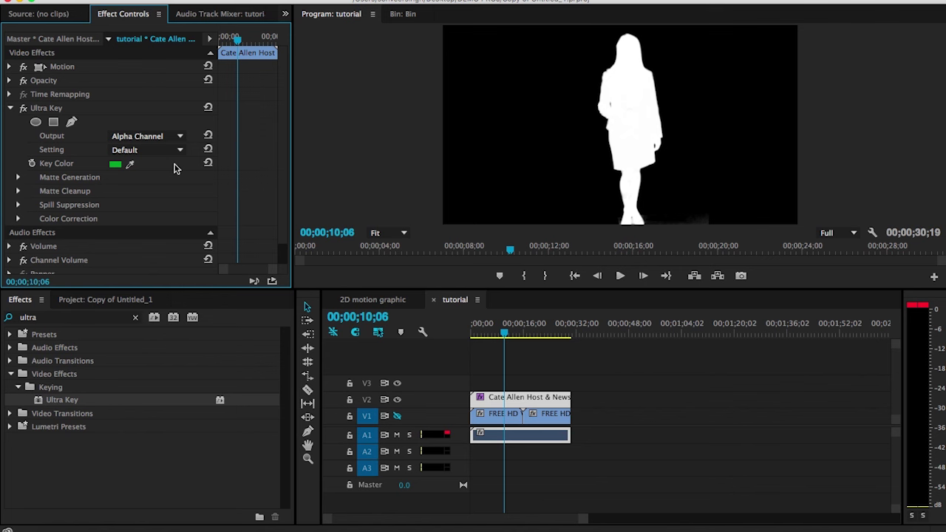
left_click(179, 137)
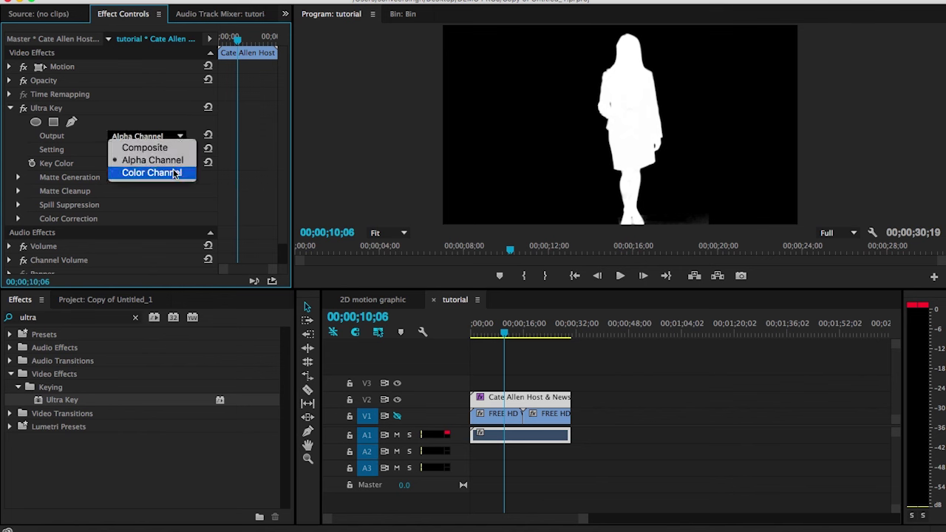
left_click(174, 173)
left_click(178, 136)
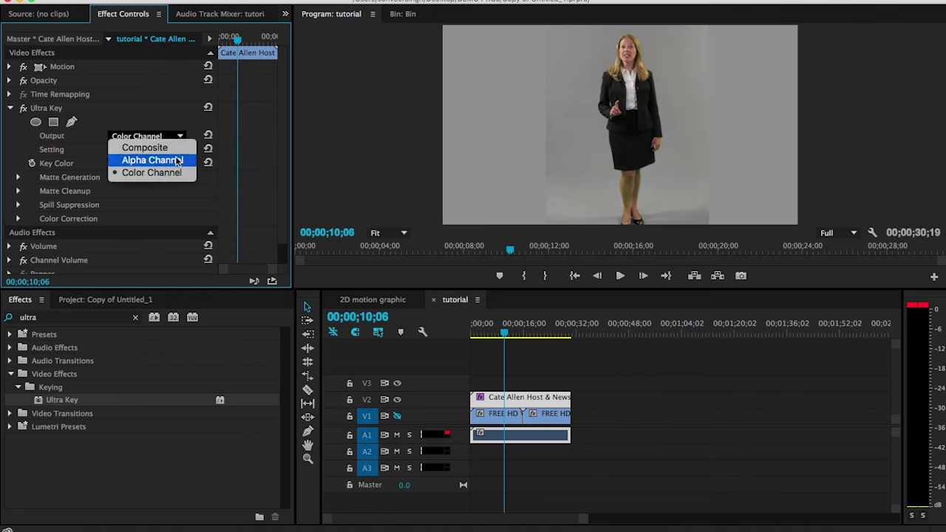
left_click(176, 161)
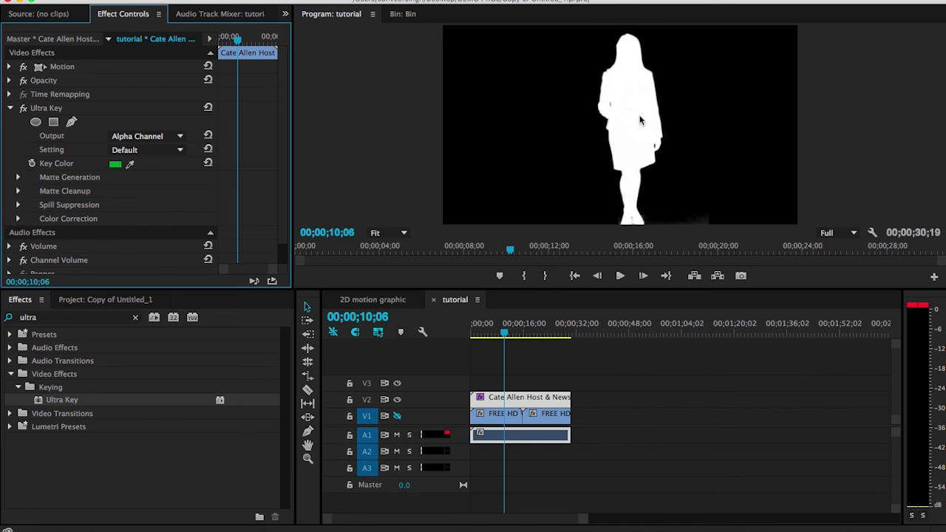
left_click(179, 151)
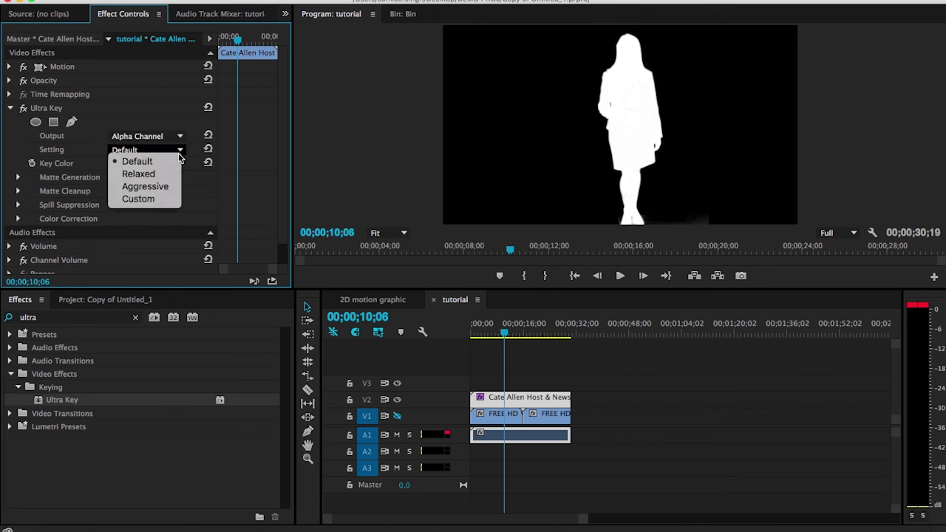
left_click(167, 188)
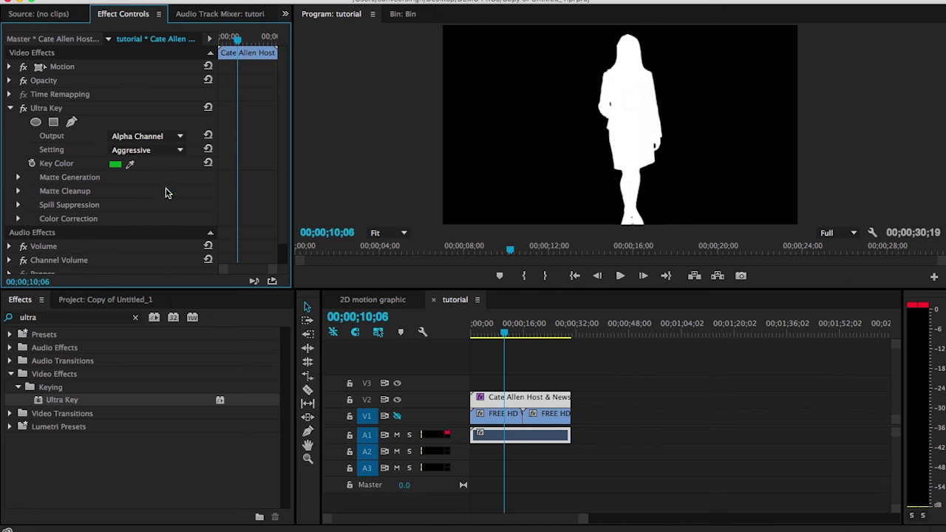
- Set Ultra Key Matte Generation Transparency to 25.0 and Highlight to 2.0, resetting Highlight once
left_click(19, 178)
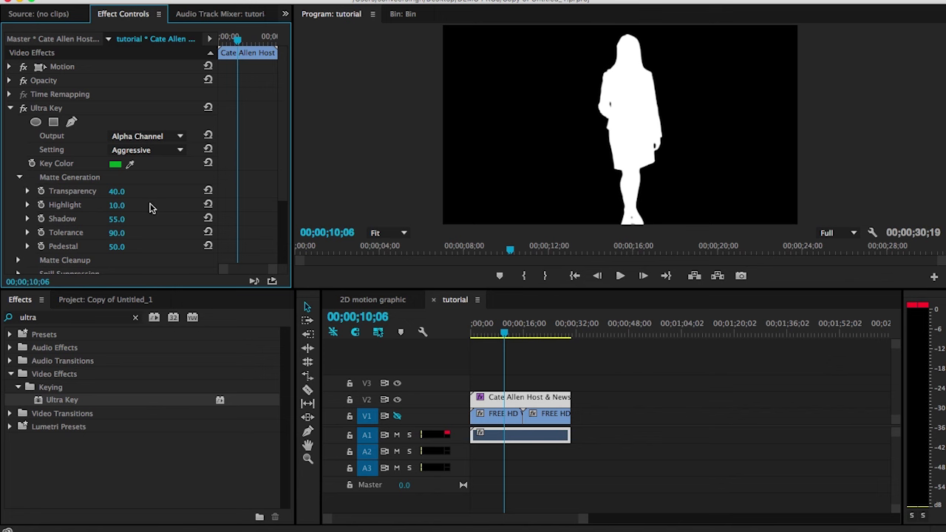
left_click_drag(116, 192, 108, 192)
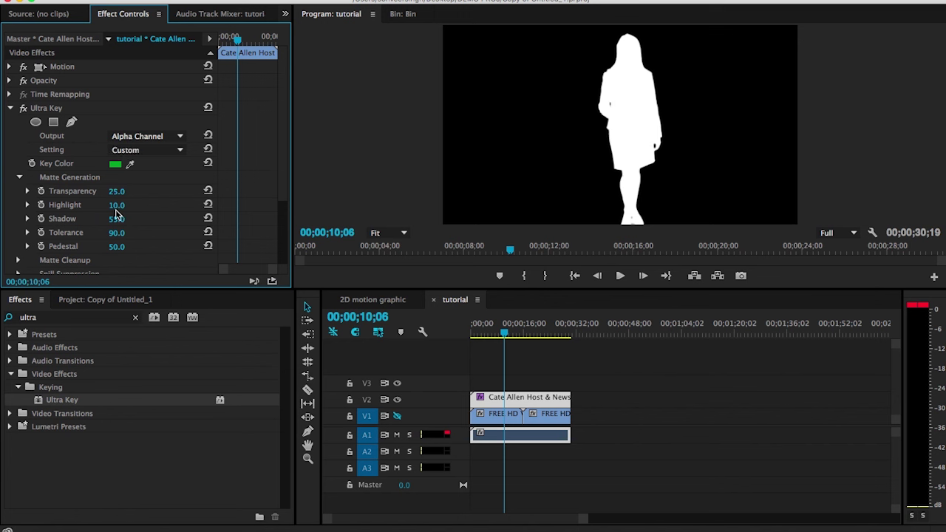
mouse_move(118, 206)
left_mouse_down()
mouse_move(139, 205)
mouse_move(111, 205)
left_mouse_up()
left_click(207, 207)
- Set Ultra Key Matte Cleanup Choke to 33.0 and Soften to 20.0
left_click(20, 177)
left_click(19, 190)
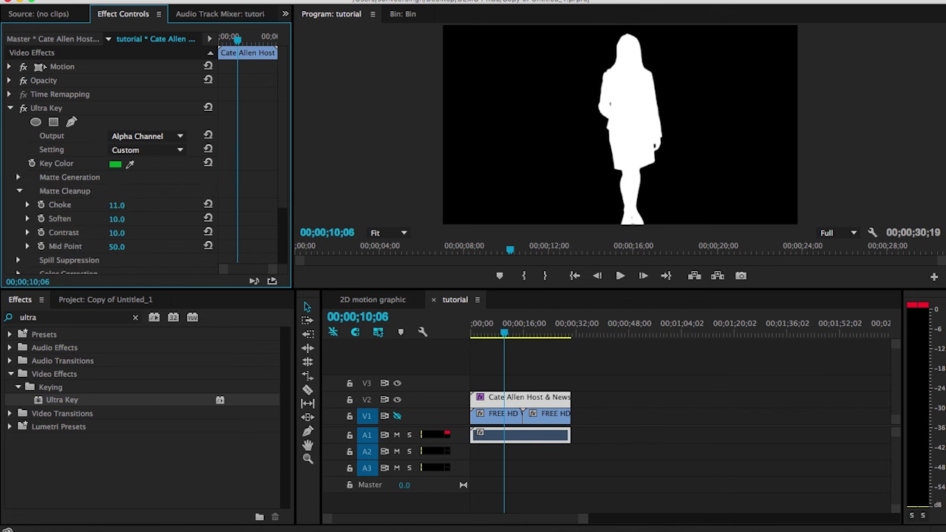
left_click_drag(116, 204, 133, 205)
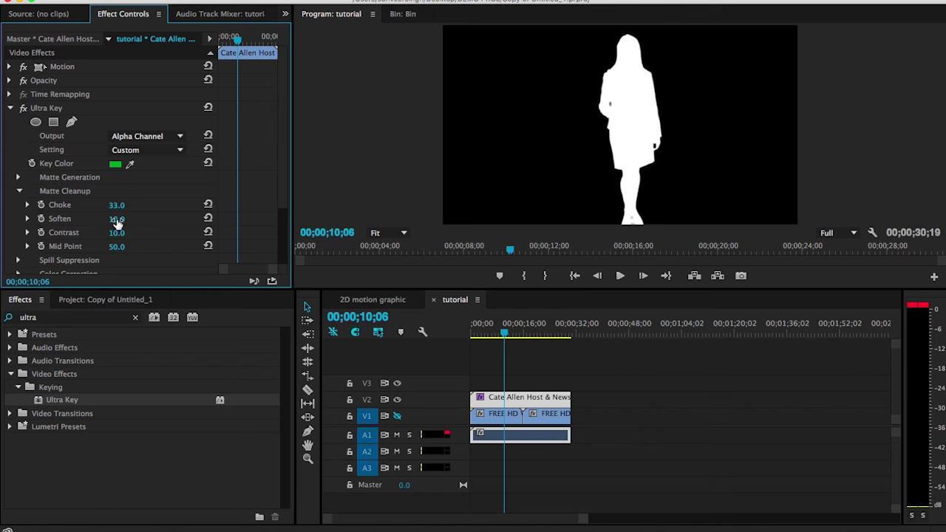
left_click_drag(116, 219, 129, 219)
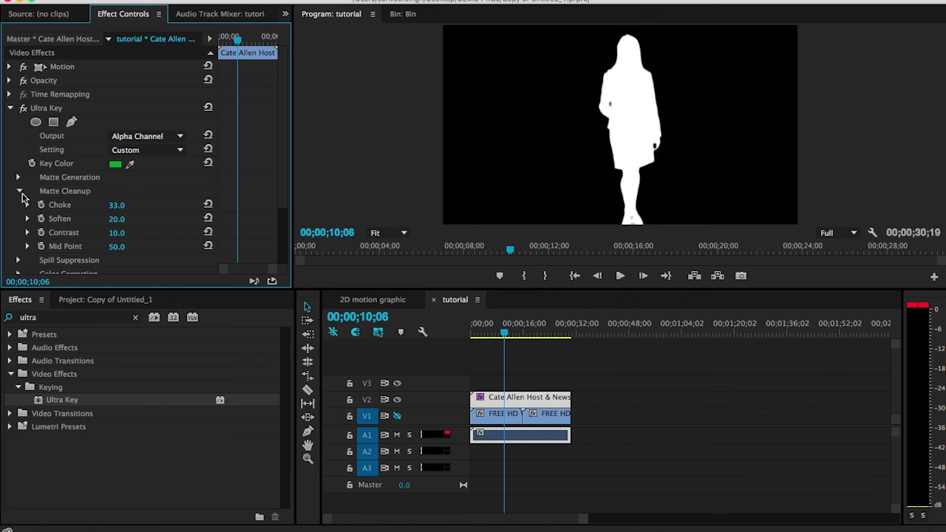
left_click(19, 191)
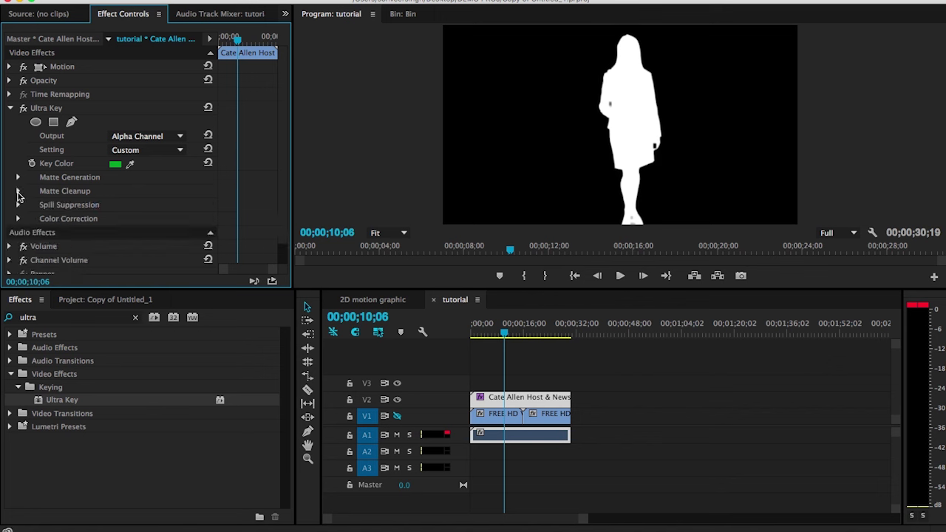
- Keep the Ultra Key Setting on Custom and open the Output mode list
left_click(179, 151)
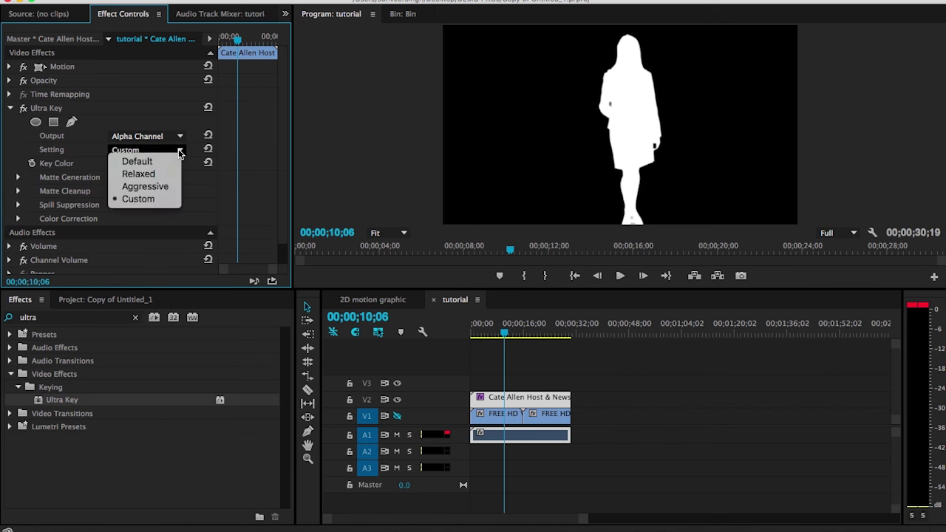
left_click(176, 142)
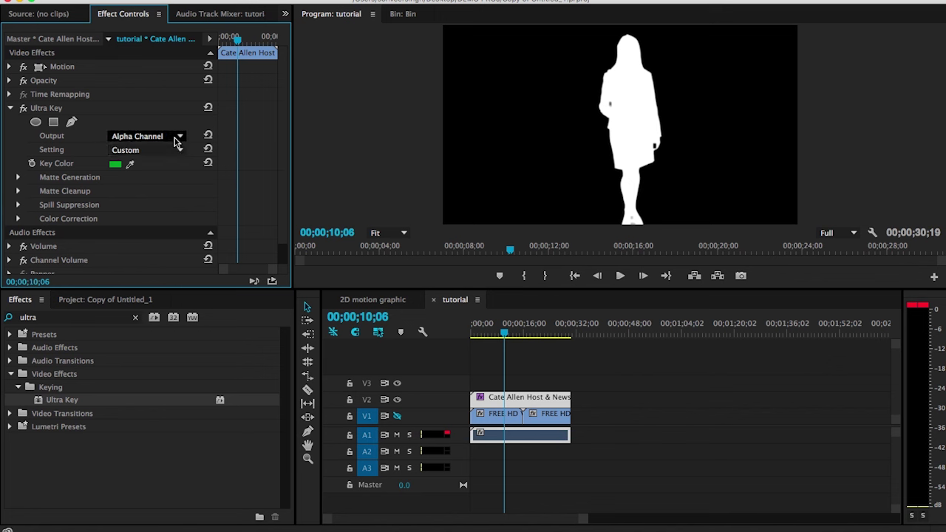
left_click(175, 138)
- Switch Ultra Key Output to Composite and turn the V1 newsroom background track back on
left_click(162, 149)
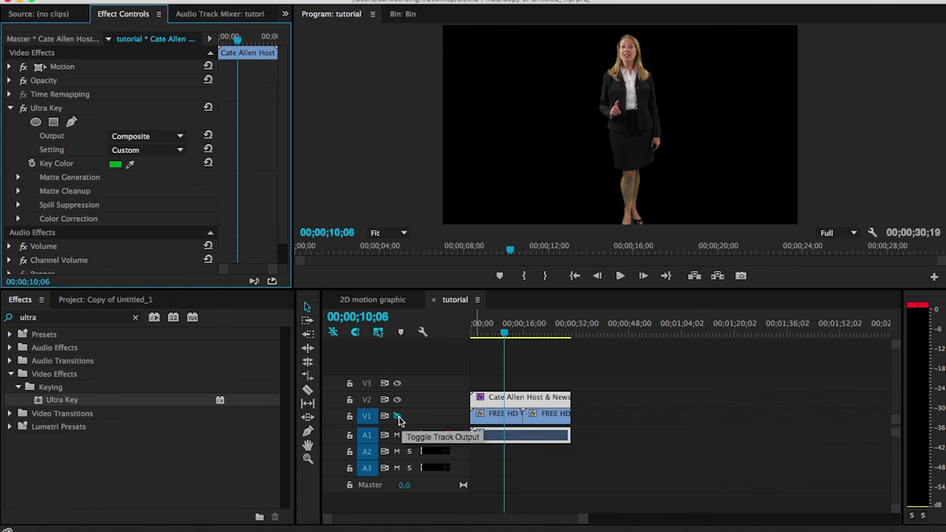
left_click(397, 416)
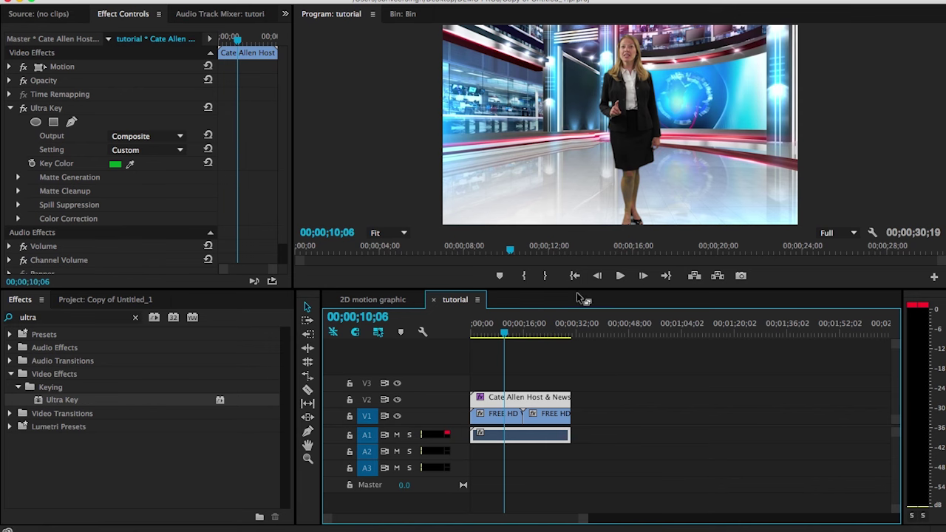
left_click(584, 355)
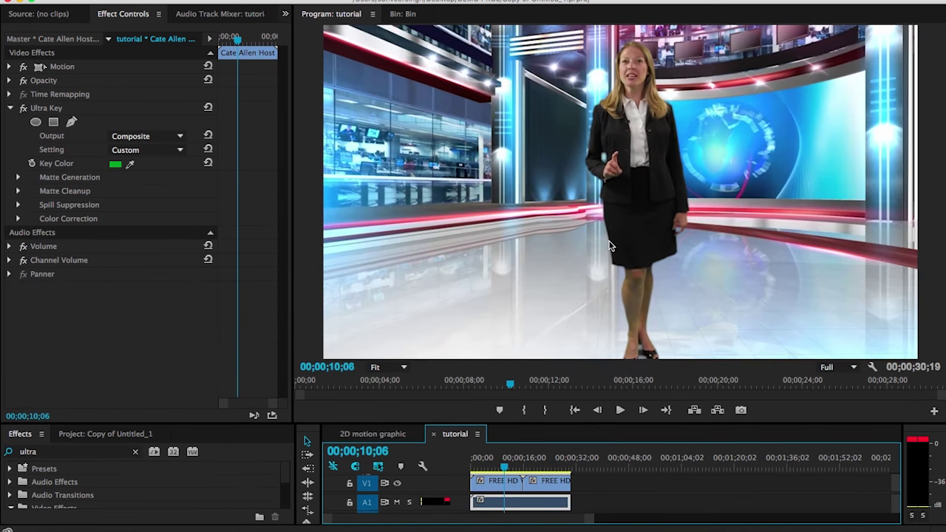
- Resize the presenter to Motion Scale 89.0 and move her to Position Y 269.0
left_click(10, 108)
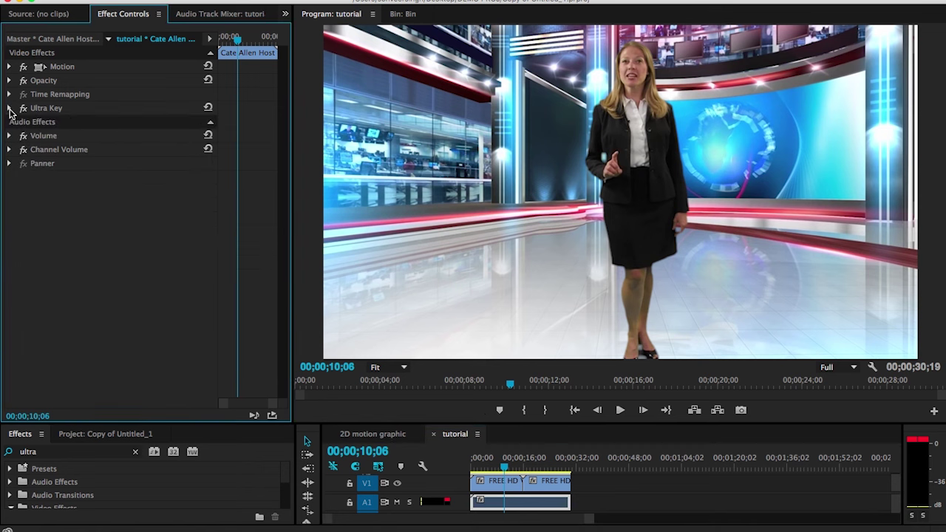
left_click(9, 66)
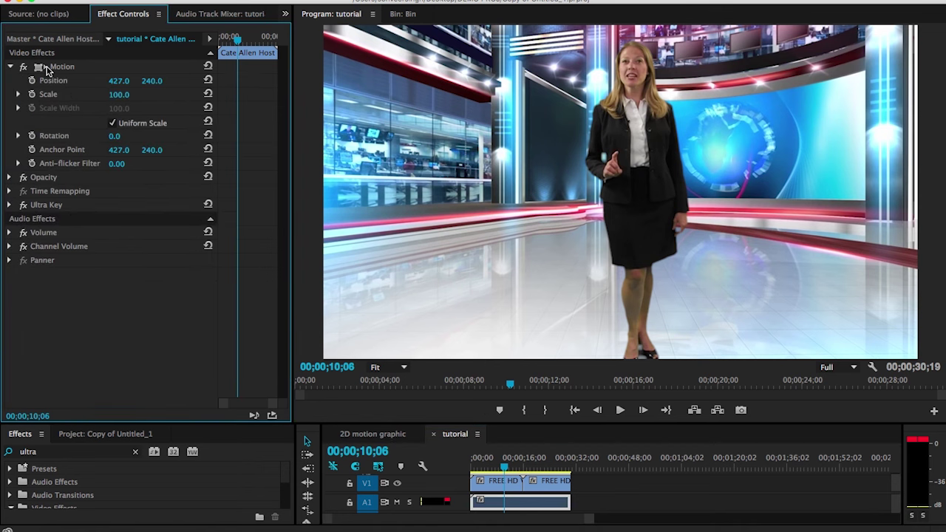
left_click_drag(119, 94, 102, 94)
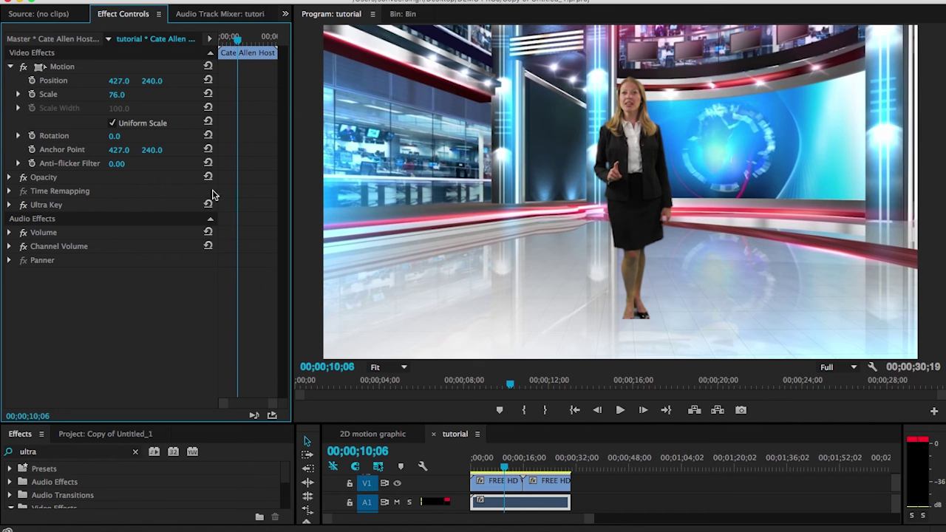
mouse_move(119, 81)
left_mouse_down()
mouse_move(208, 80)
mouse_move(142, 80)
left_mouse_up()
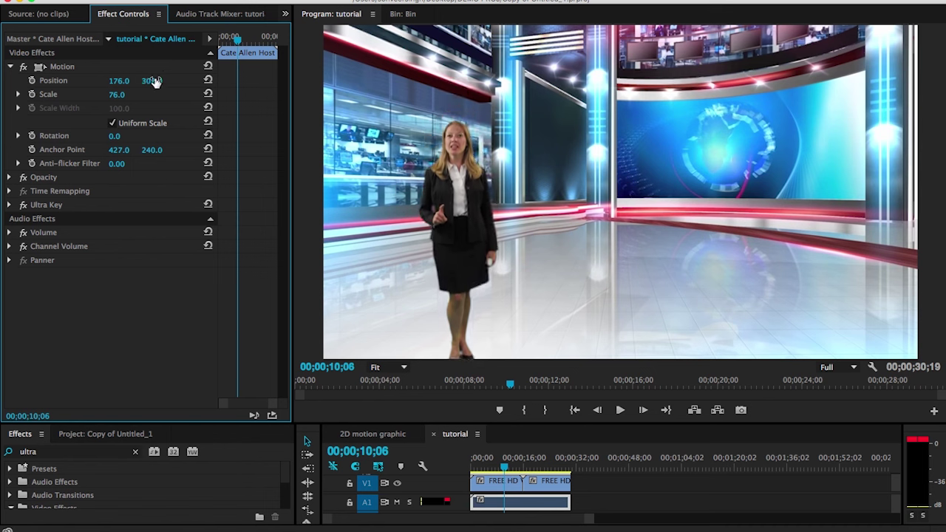
mouse_move(118, 81)
left_mouse_down()
mouse_move(142, 94)
mouse_move(127, 80)
left_mouse_up()
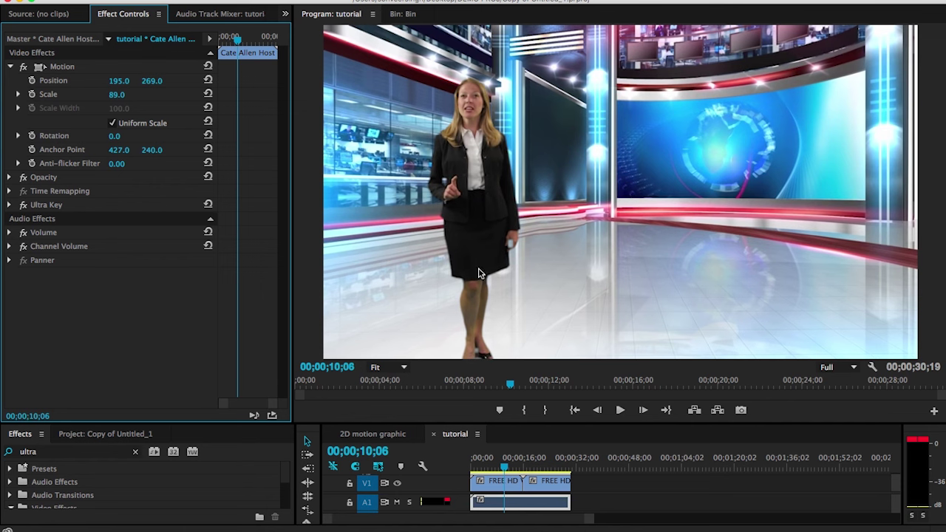
left_click_drag(545, 422, 545, 279)
left_click_drag(115, 81, 120, 81)
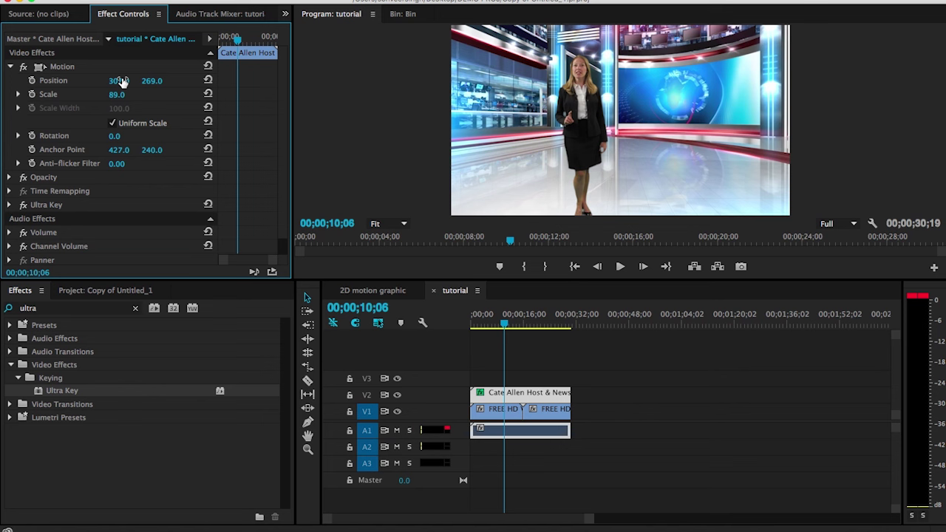
- Save the project, then search the Effects panel for 'fli' to find flip effects
key("super+s")
left_click(9, 68)
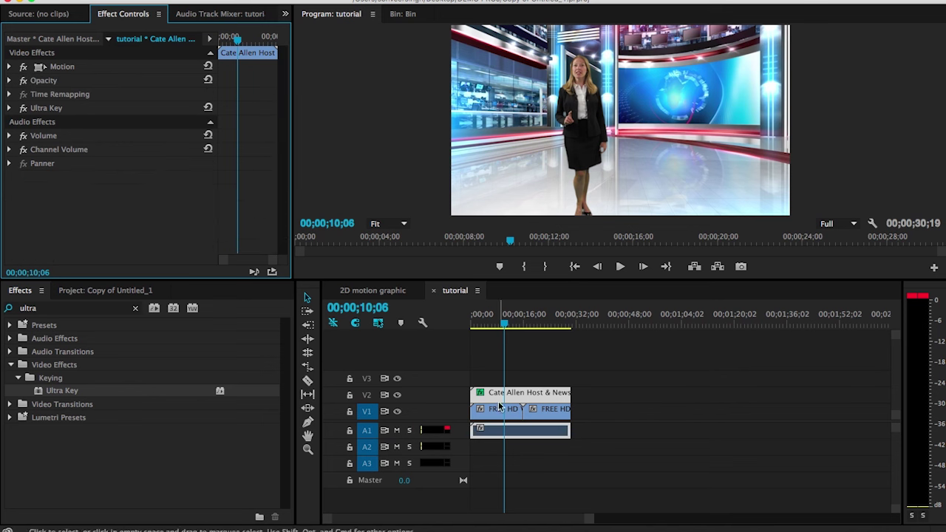
left_click(136, 310)
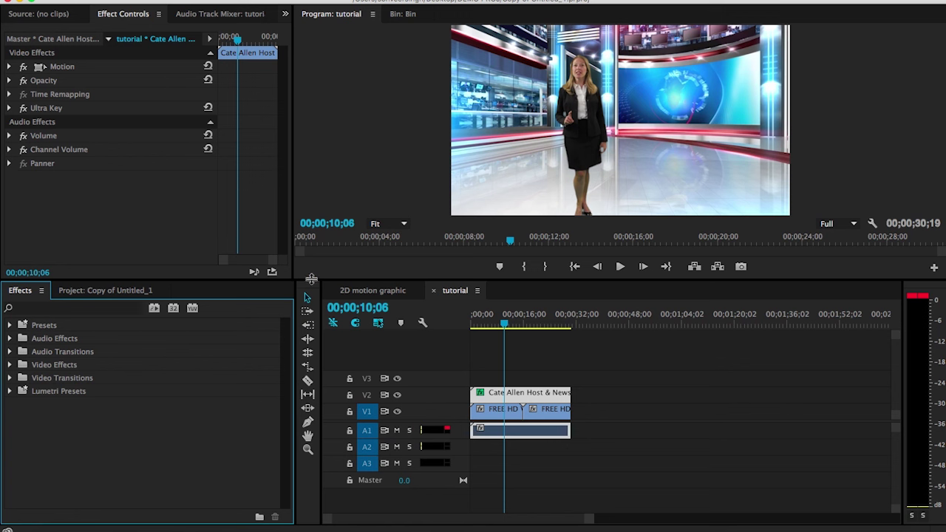
left_click(65, 308)
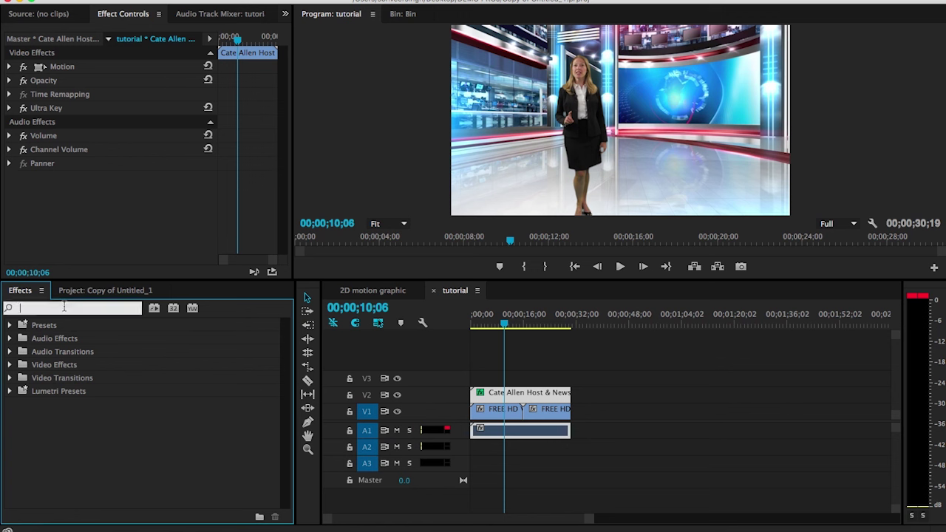
type("fl")
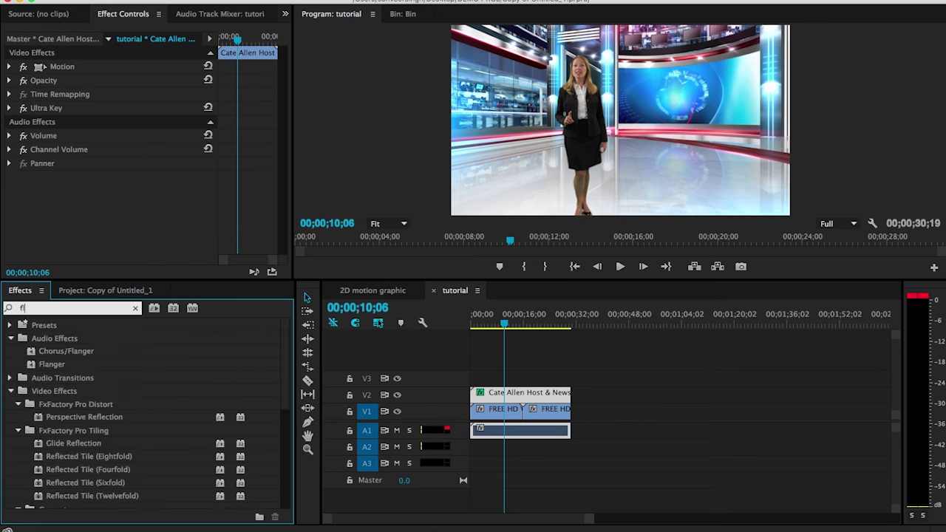
type("ip")
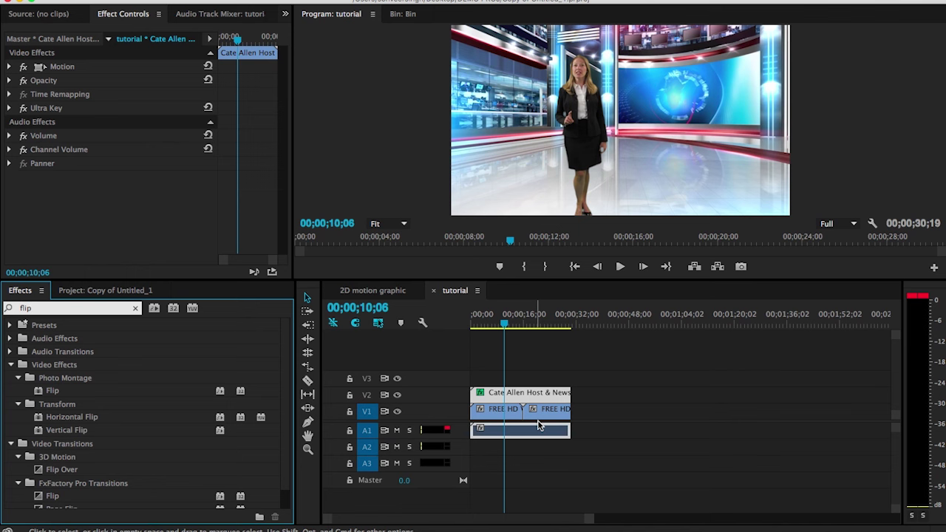
- Apply Vertical Flip, then scale the V3 presenter to 69 at Position 297, 239
left_click_drag(67, 430, 499, 393)
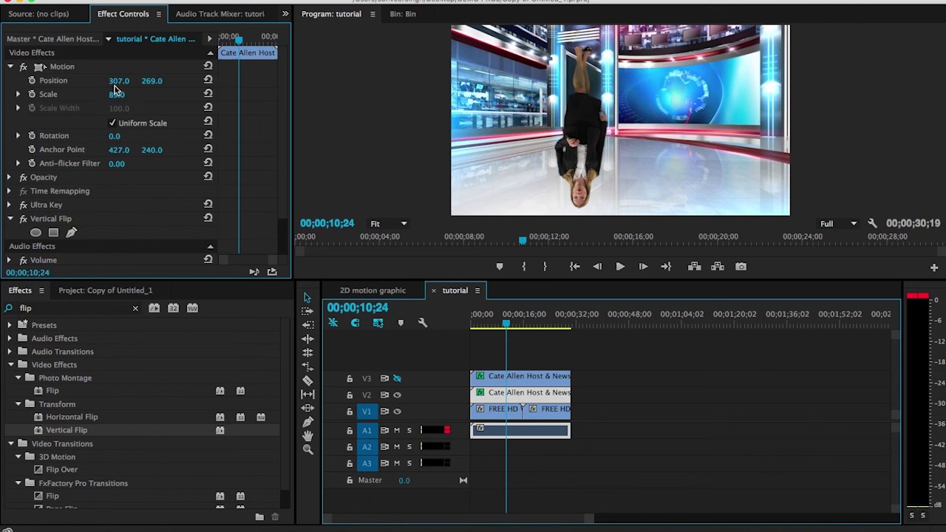
left_click_drag(152, 81, 244, 81)
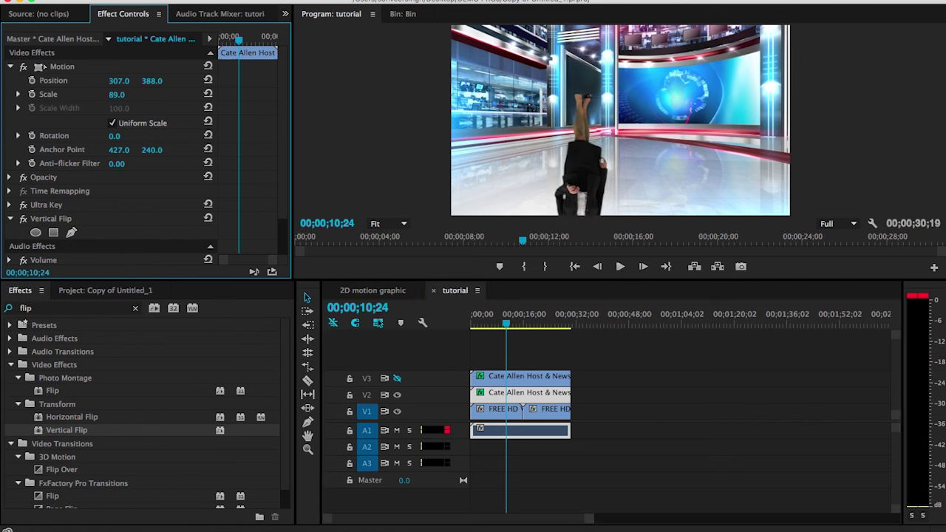
left_click_drag(151, 80, 162, 81)
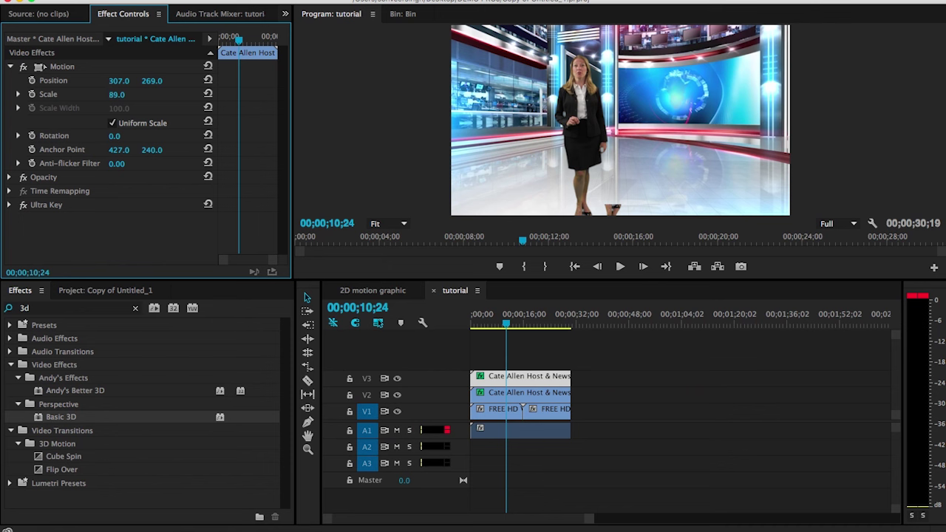
left_click_drag(119, 81, 130, 81)
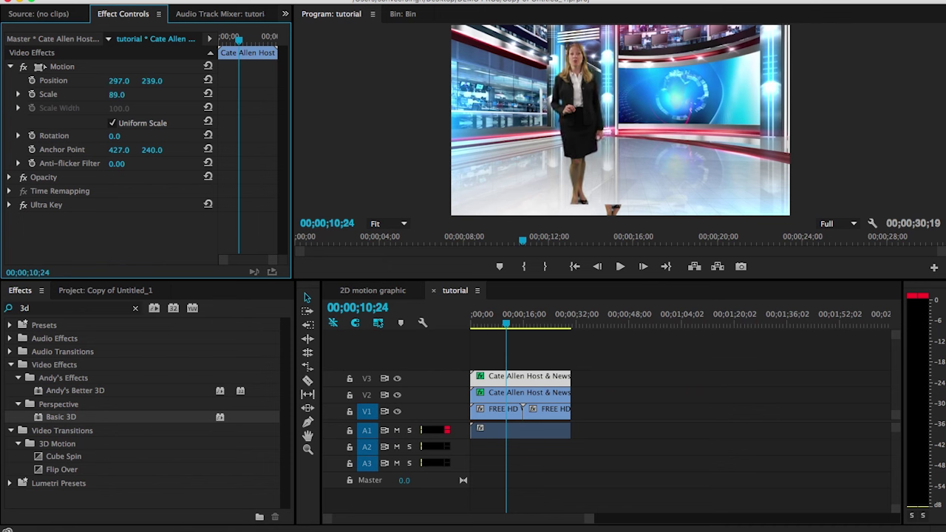
mouse_move(117, 94)
left_mouse_down()
mouse_move(103, 94)
mouse_move(196, 80)
mouse_move(141, 81)
left_mouse_up()
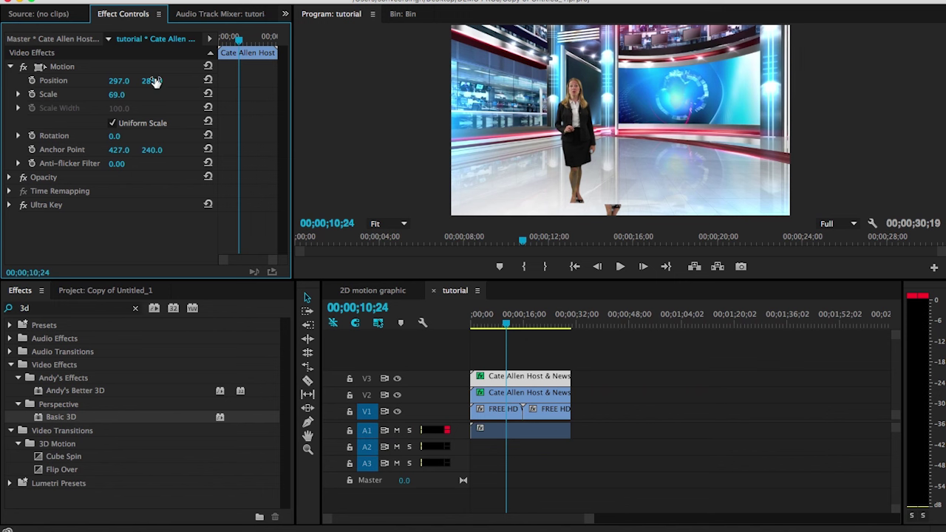
- Move the flipped reflection clip to Position 293, 642 beneath the presenter's feet
left_click(512, 395)
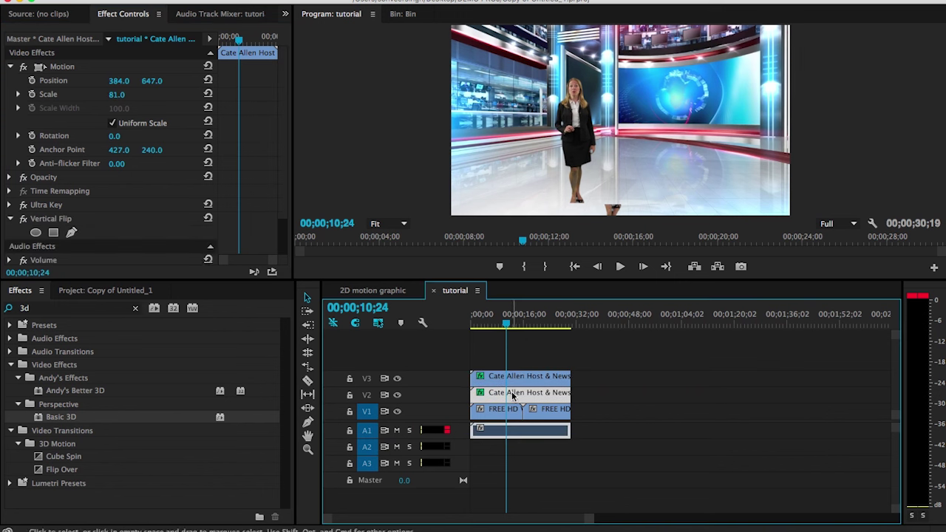
left_click_drag(118, 81, 56, 80)
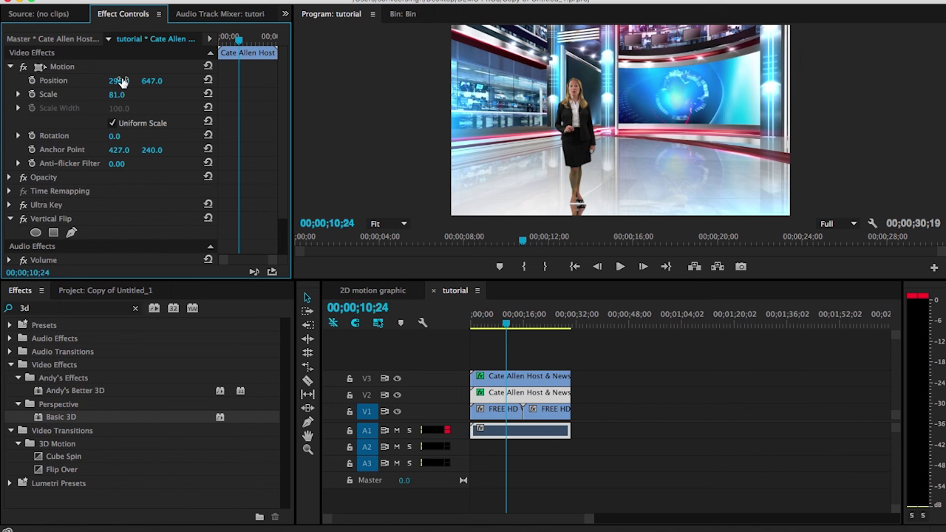
left_click_drag(151, 81, 148, 81)
- Lower the reflection clip's Opacity to 64% and rewind the playhead toward the start
left_click(10, 178)
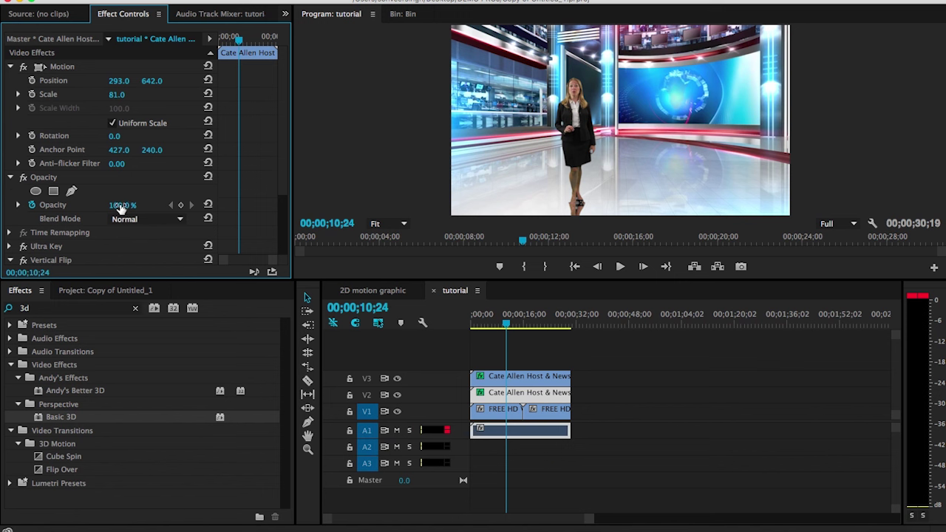
left_click_drag(122, 205, 107, 205)
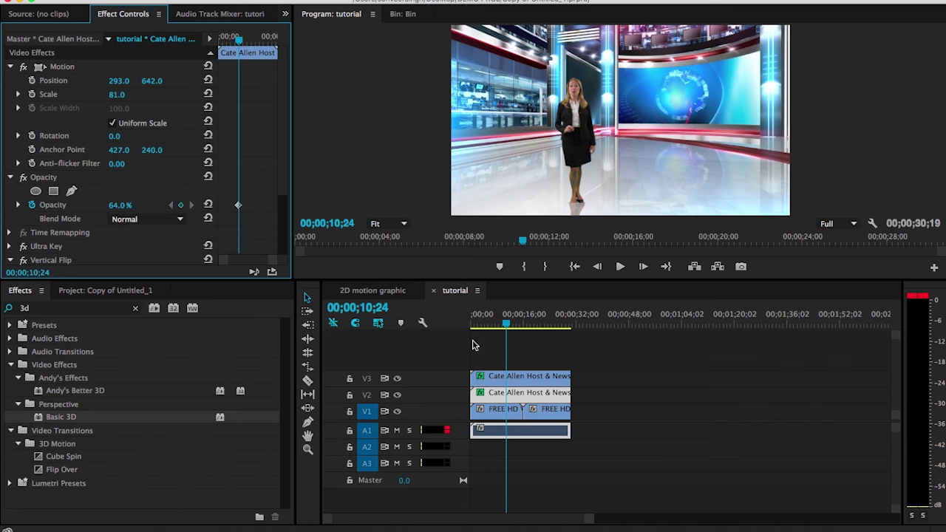
left_click_drag(507, 323, 474, 334)
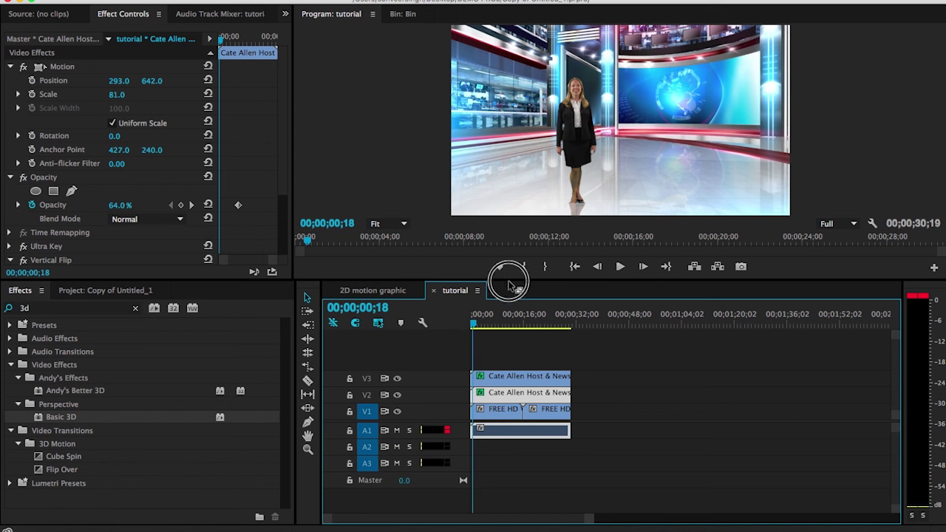
left_click(529, 374)
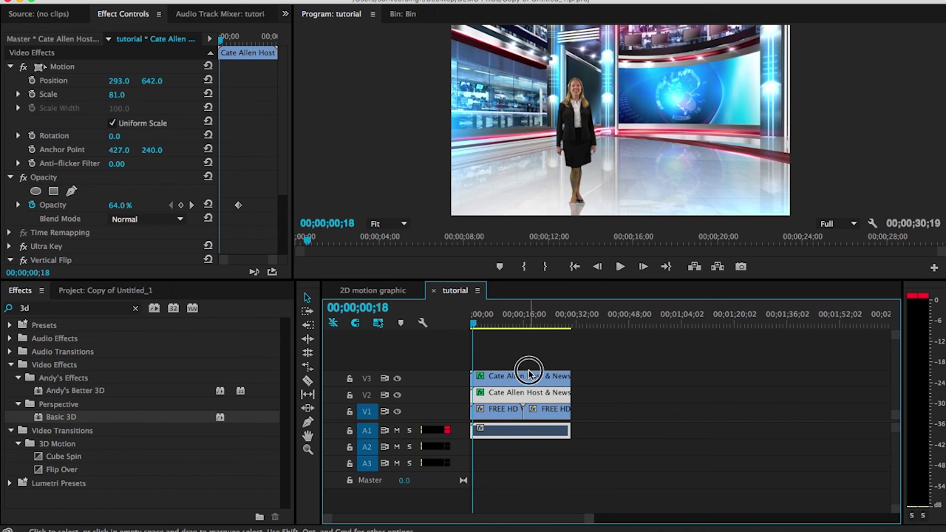
left_click(512, 276)
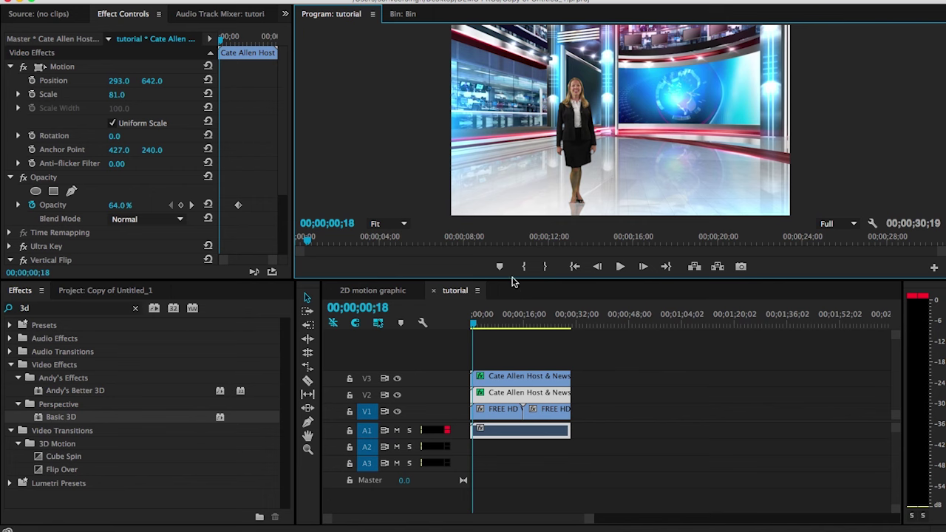
left_click_drag(513, 280, 522, 376)
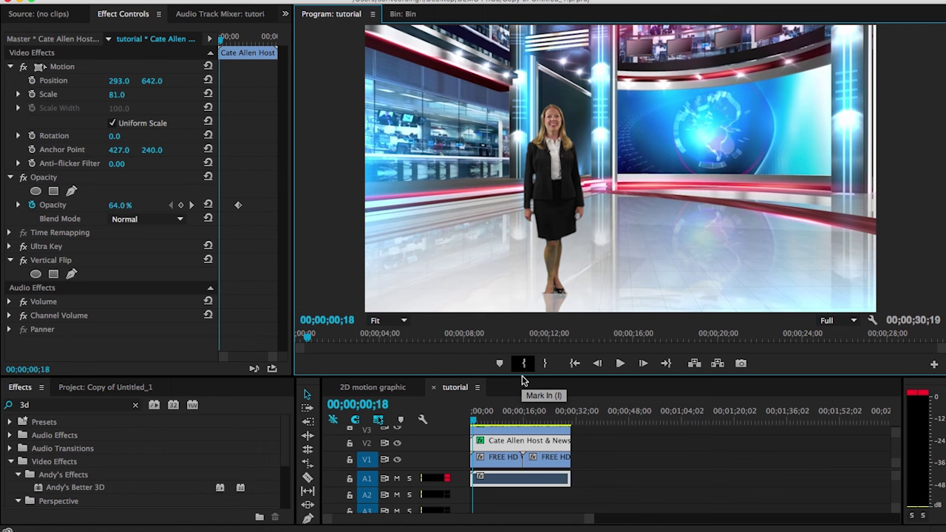
key("space")
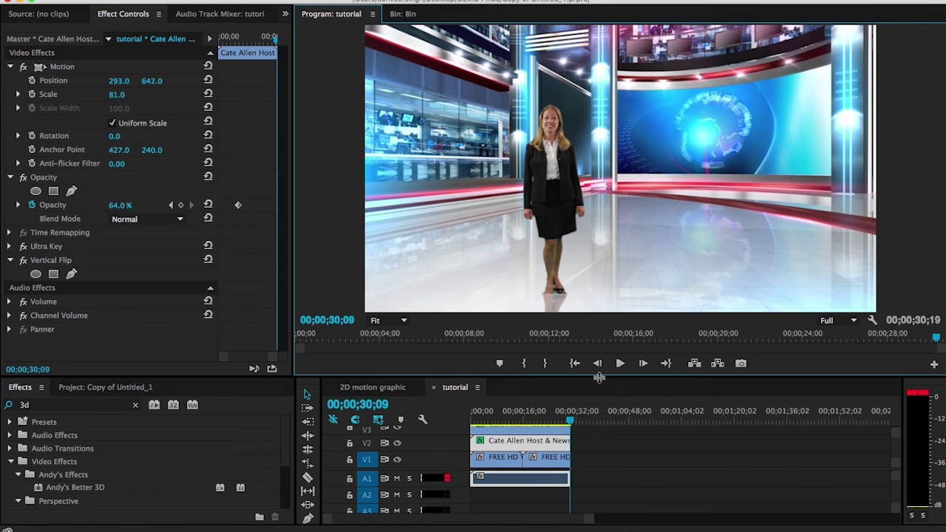
left_click_drag(599, 377, 592, 257)
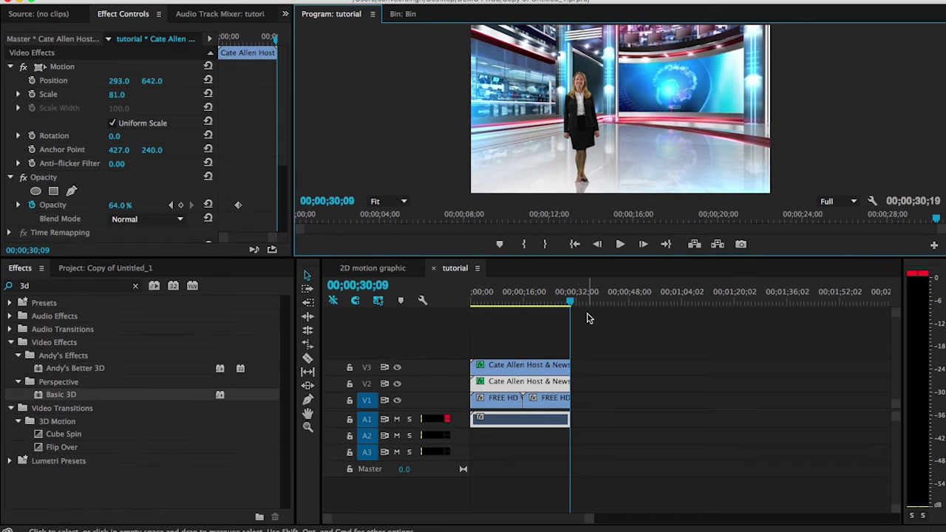
- Load the V3 presenter's green-screen footage in the Source Monitor and enlarge both monitors
left_click(513, 295)
double_click(525, 367)
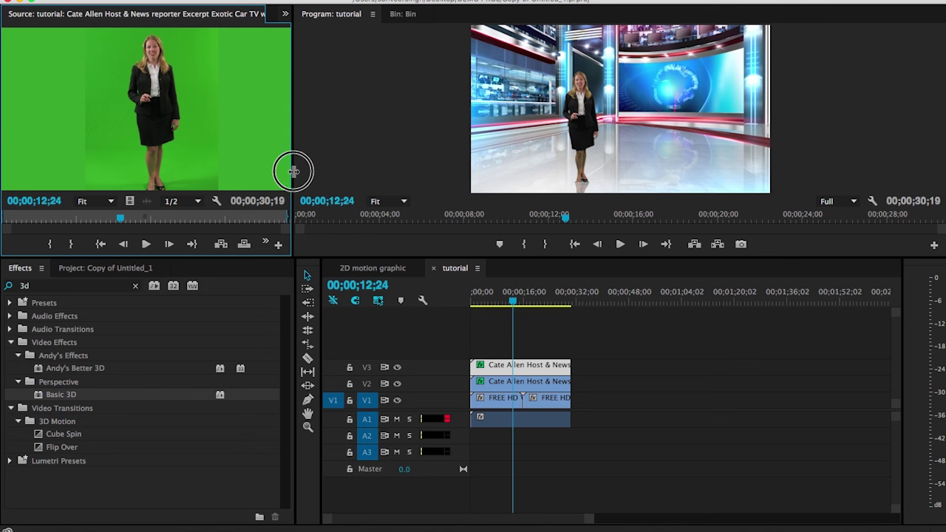
left_click_drag(293, 172, 323, 171)
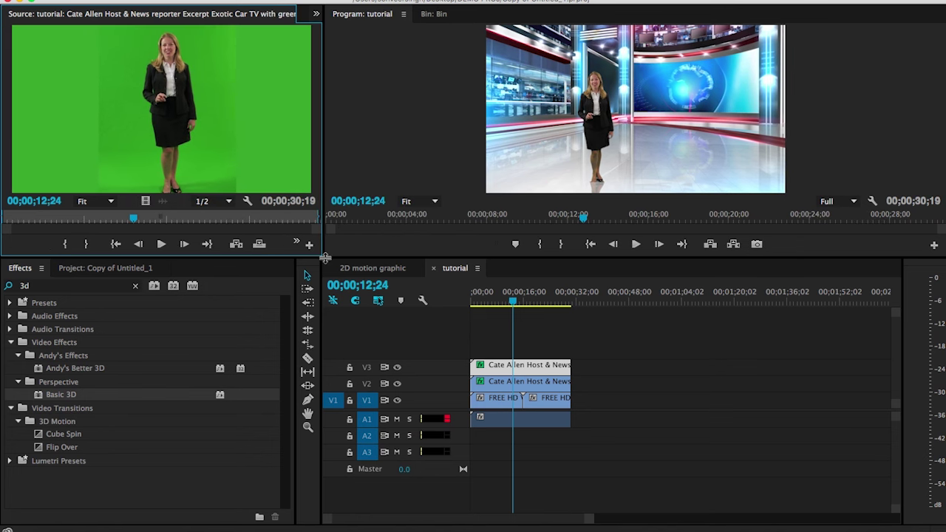
left_click_drag(325, 257, 343, 403)
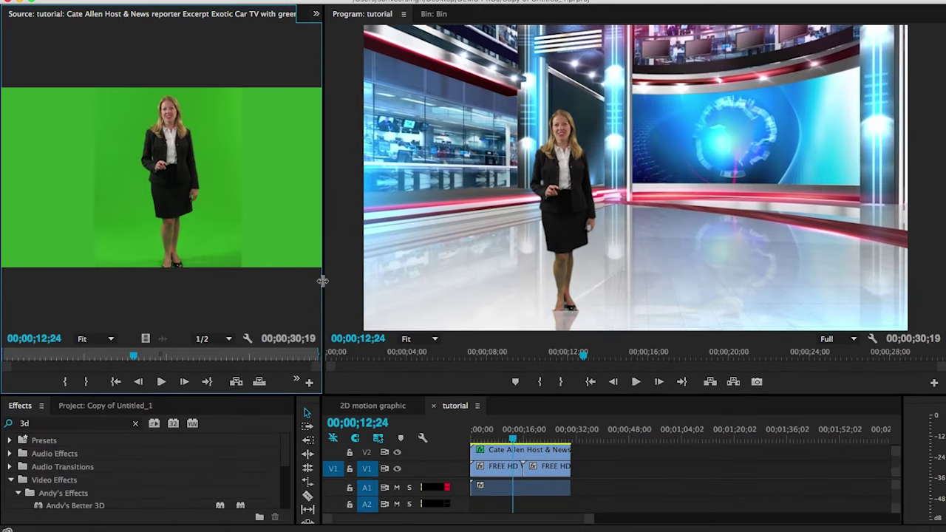
left_click_drag(323, 280, 412, 289)
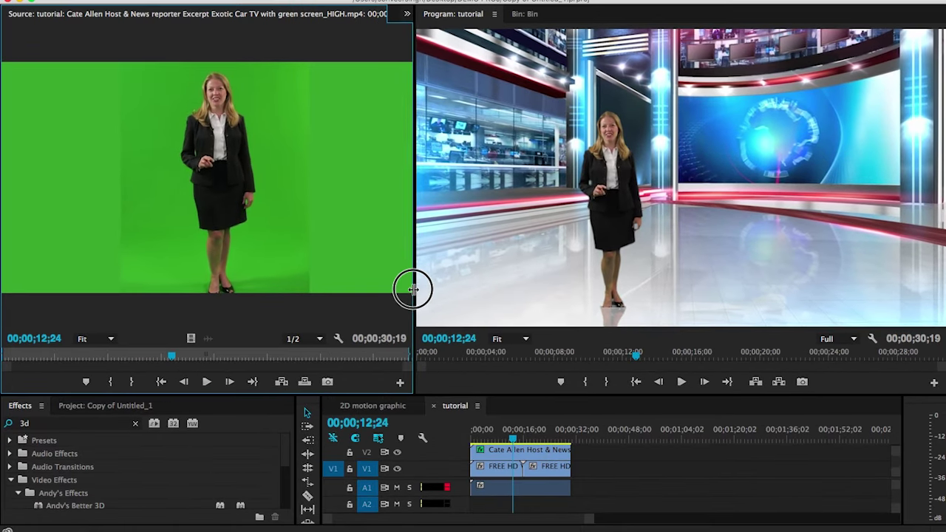
left_click_drag(412, 289, 425, 289)
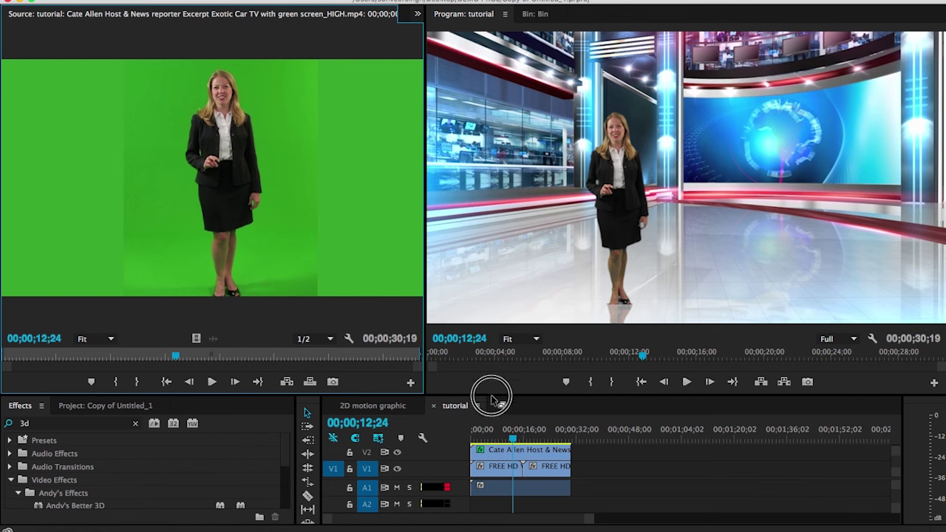
left_click_drag(491, 396, 491, 364)
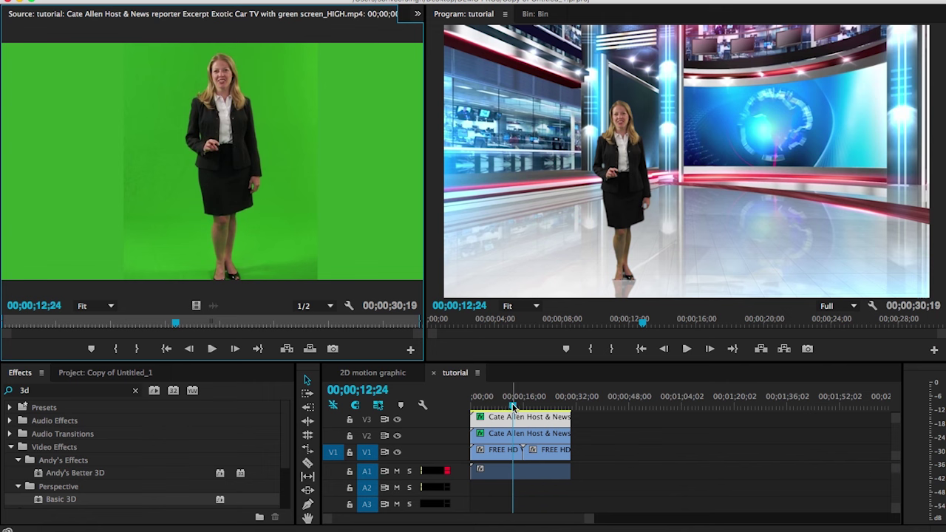
- Play the finished composite from the start, resize the panels, and save the project
left_click_drag(514, 406, 470, 411)
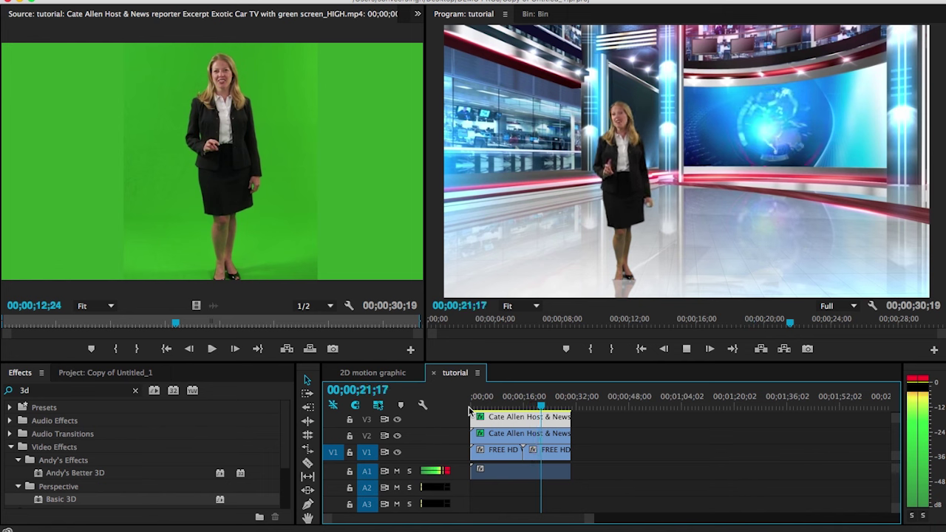
key("space")
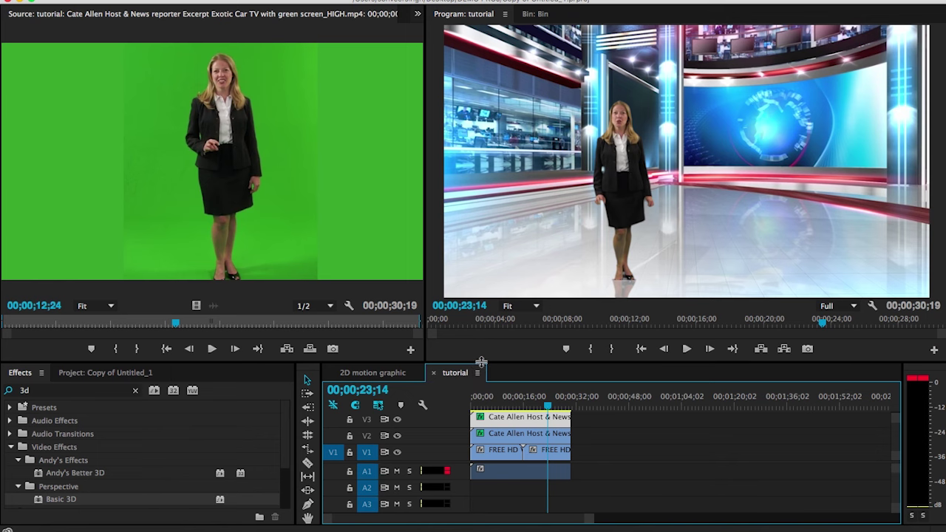
left_click_drag(480, 362, 479, 287)
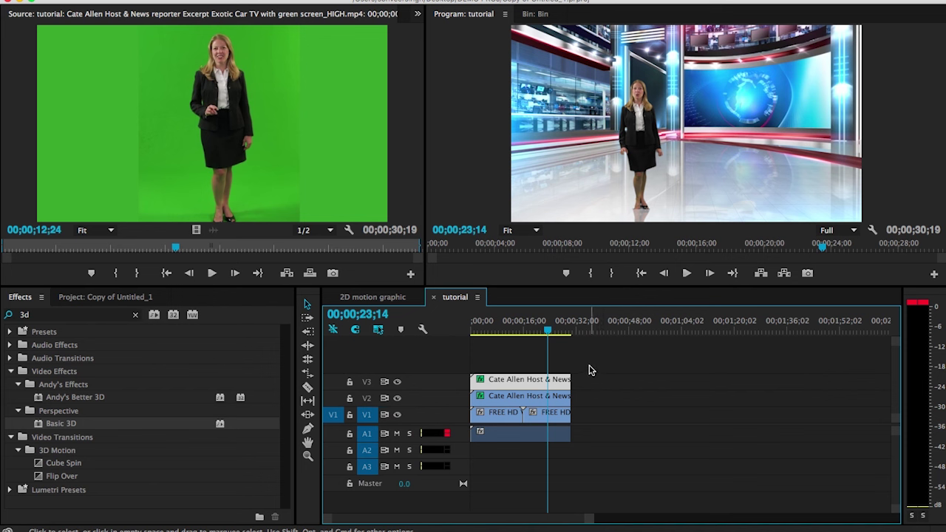
key("ctrl+s")
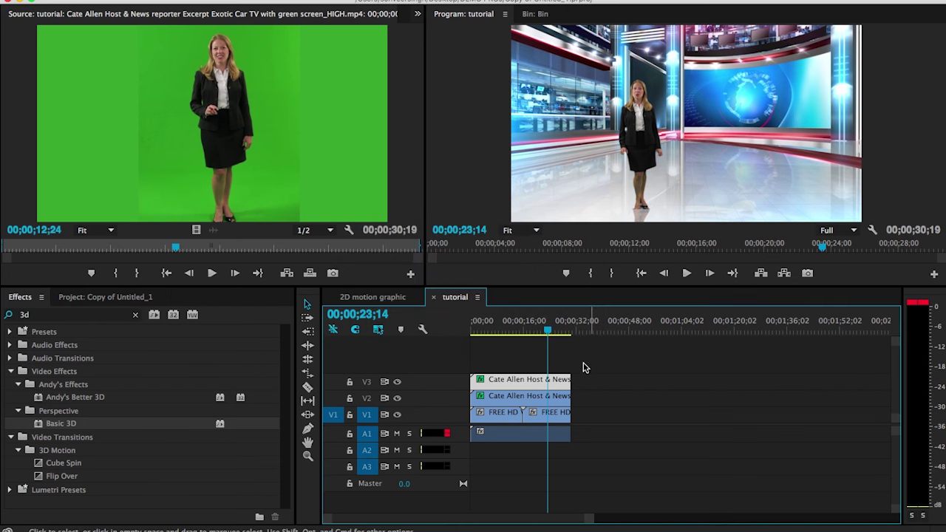